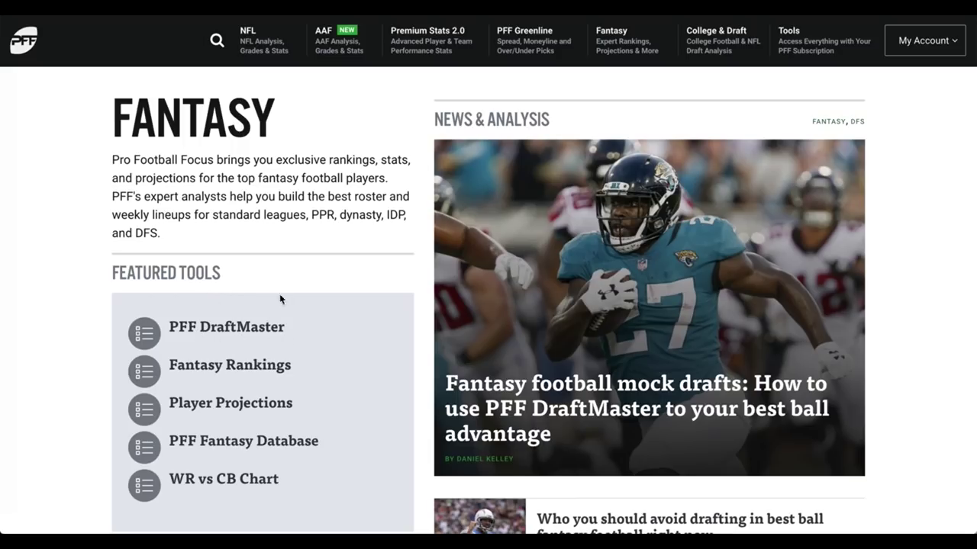
Open the PFF DraftMaster tool and go to its page for adding a league
left_click(257, 299)
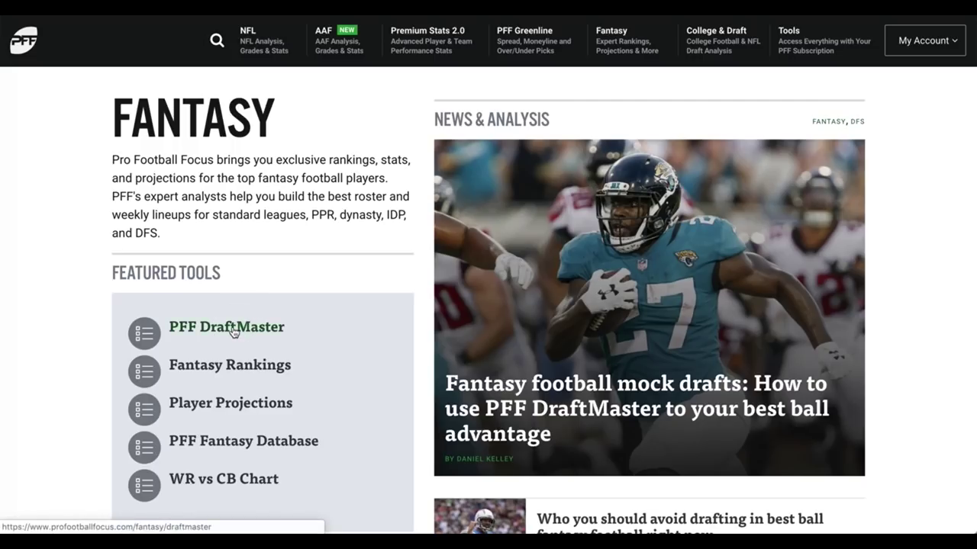
left_click(241, 326)
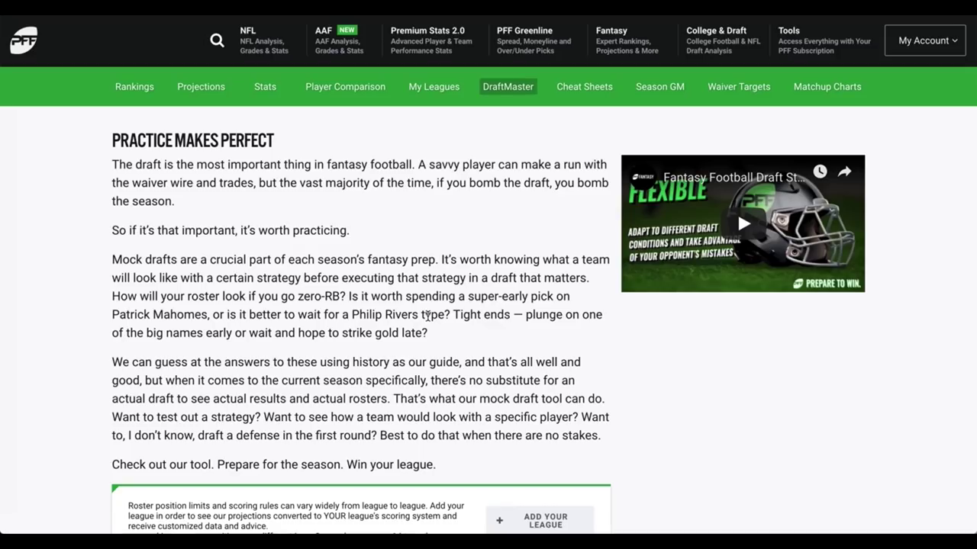
scroll(486, 344, "down", 1)
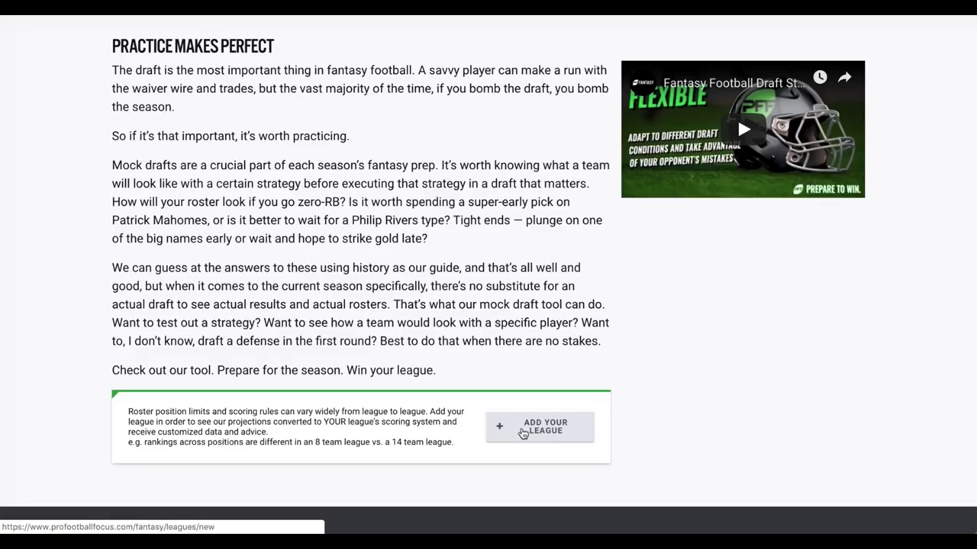
left_click(526, 433)
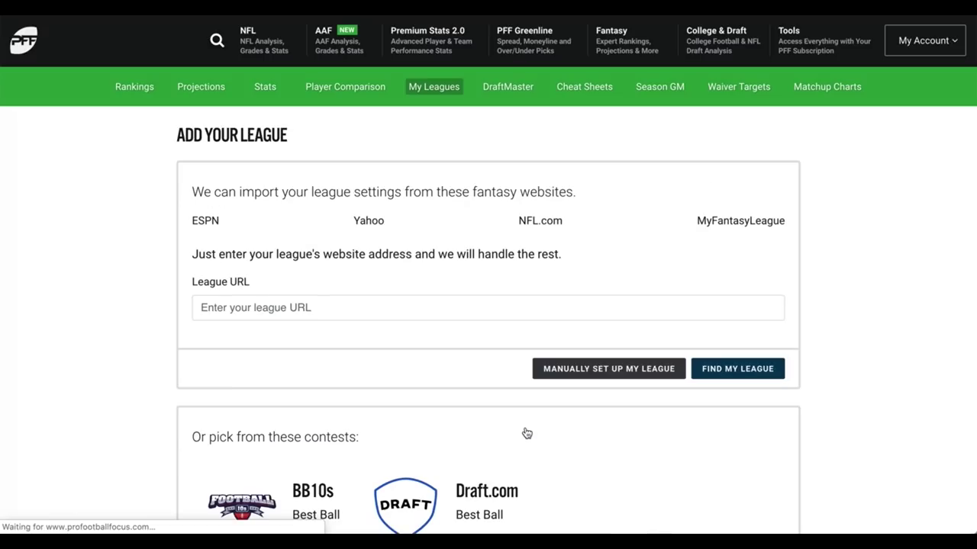
Create a best ball league from the Football10s (BB10s) contest settings
scroll(406, 361, "down", 3)
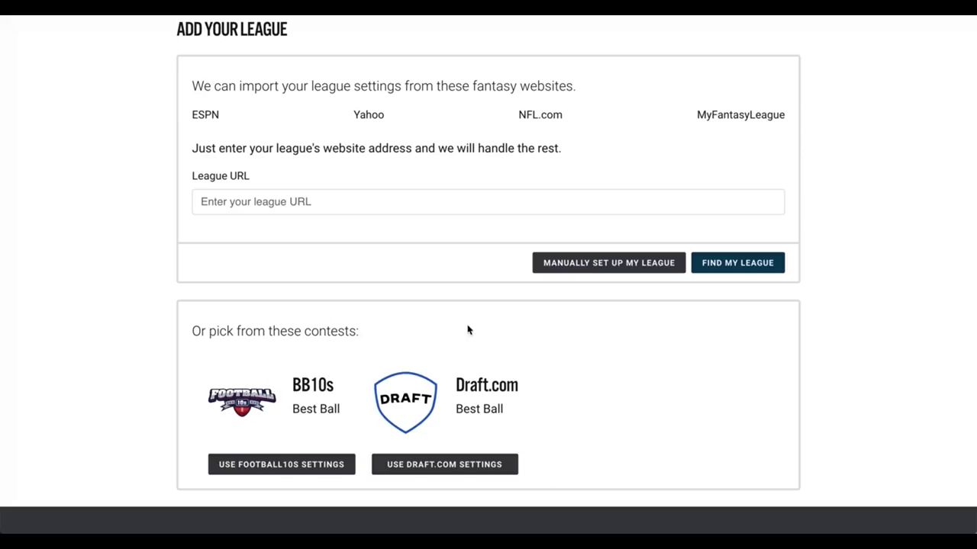
scroll(513, 376, "down", 1)
scroll(513, 376, "down", 1)
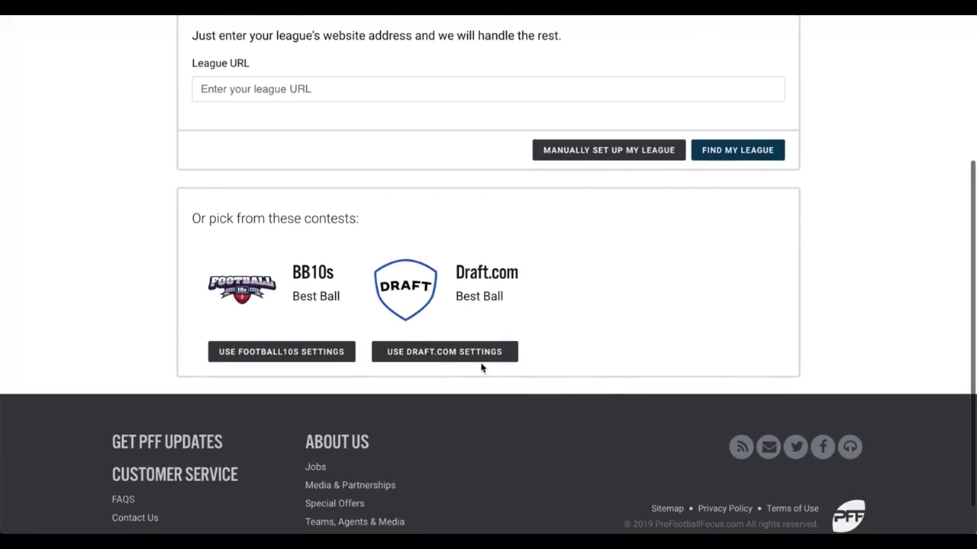
left_click(241, 351)
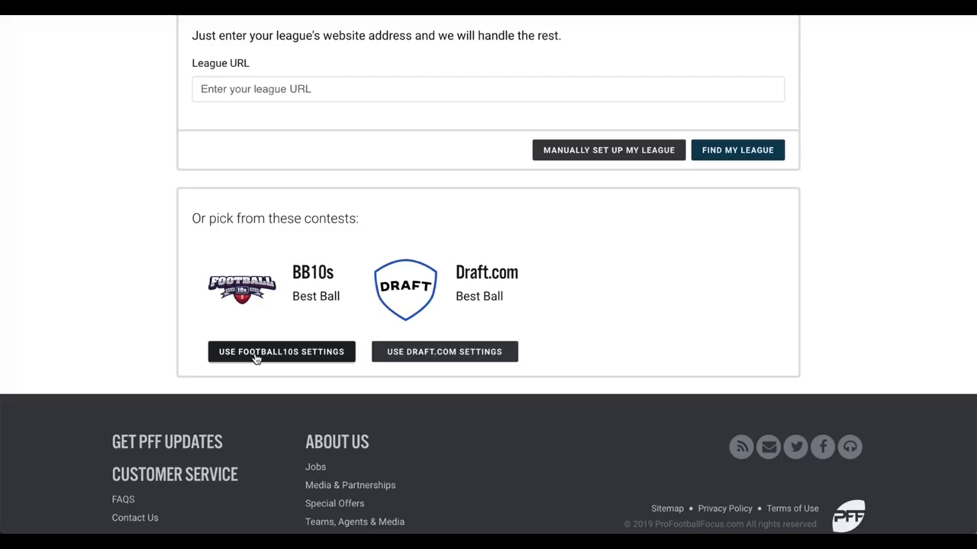
left_click(255, 357)
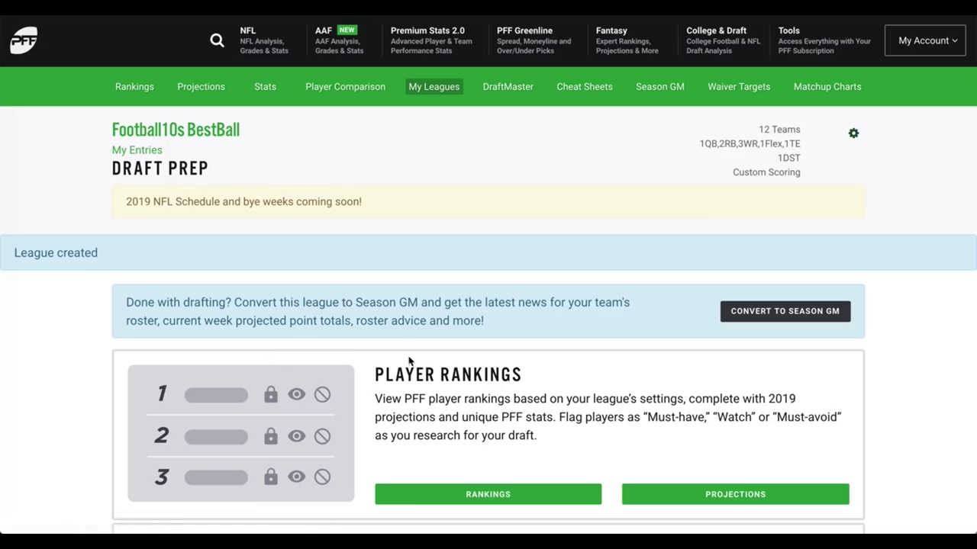
Review the league settings and the player rankings and interactive draft tools on the Draft Prep page
scroll(512, 399, "down", 1)
scroll(514, 403, "up", 1)
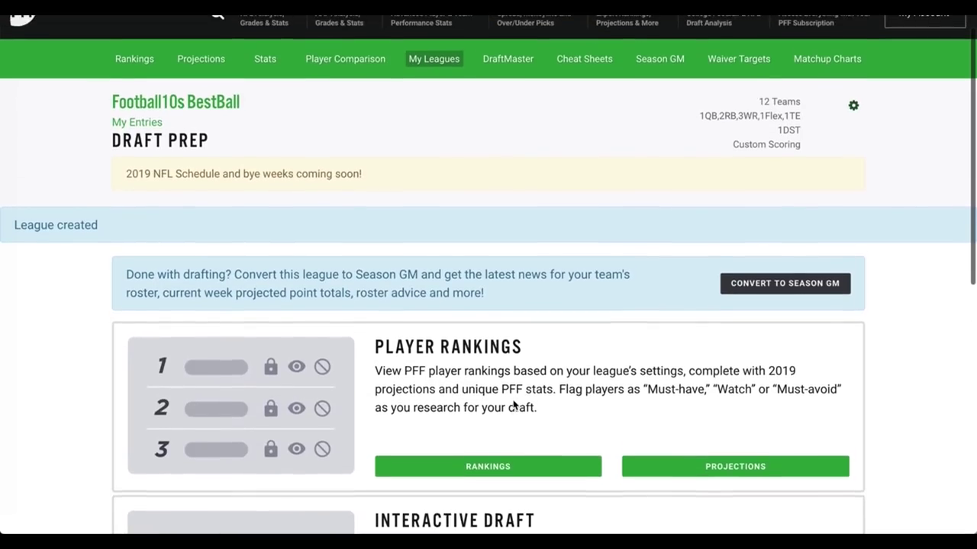
scroll(514, 406, "down", 3)
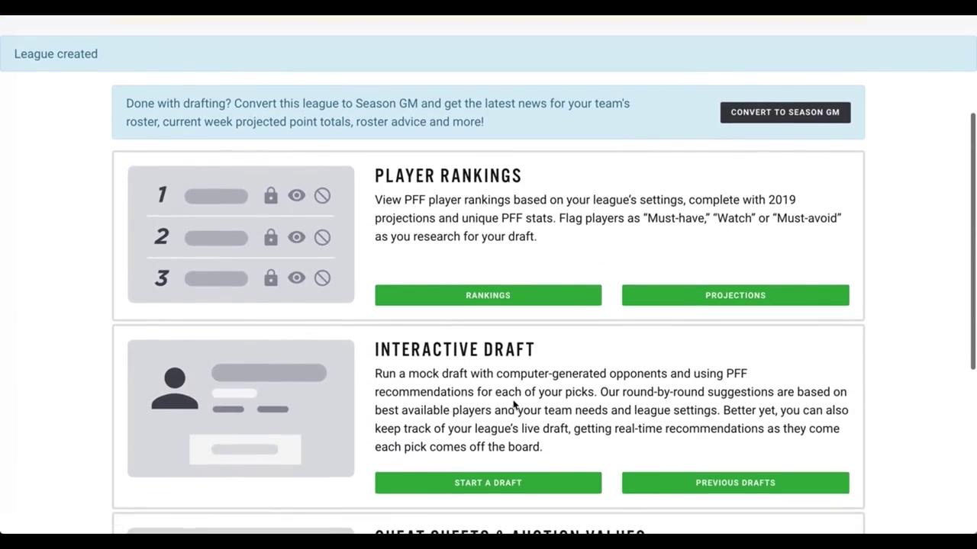
scroll(514, 406, "down", 1)
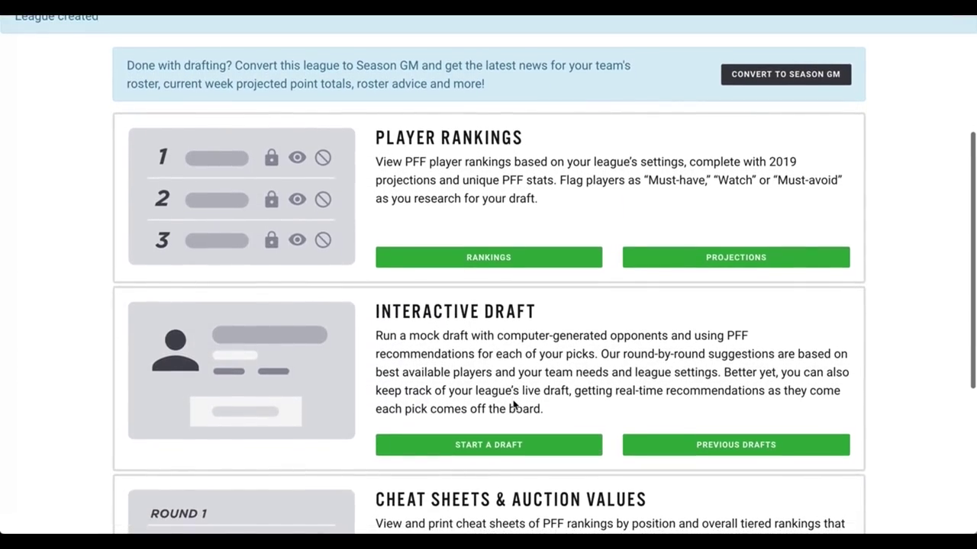
scroll(515, 290, "up", 3)
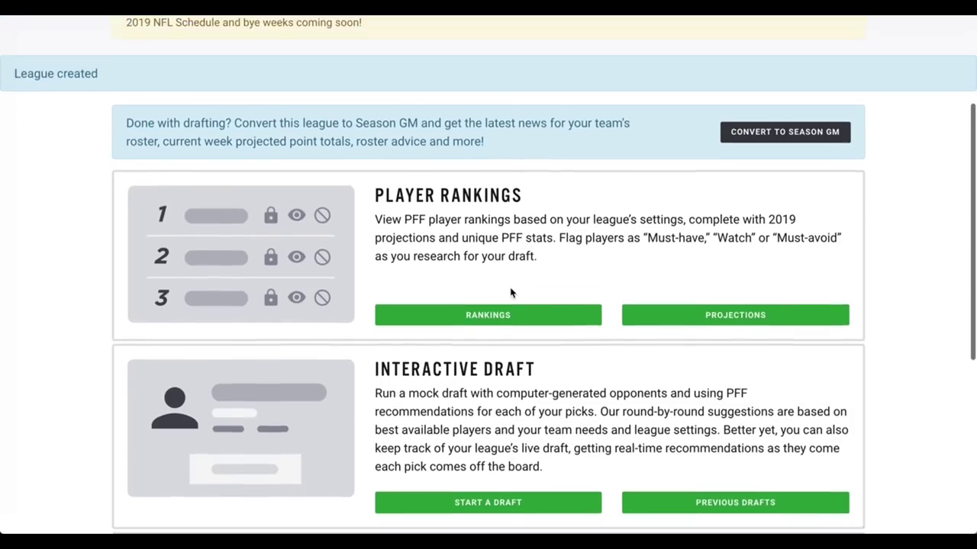
scroll(513, 293, "up", 1)
scroll(510, 294, "down", 2)
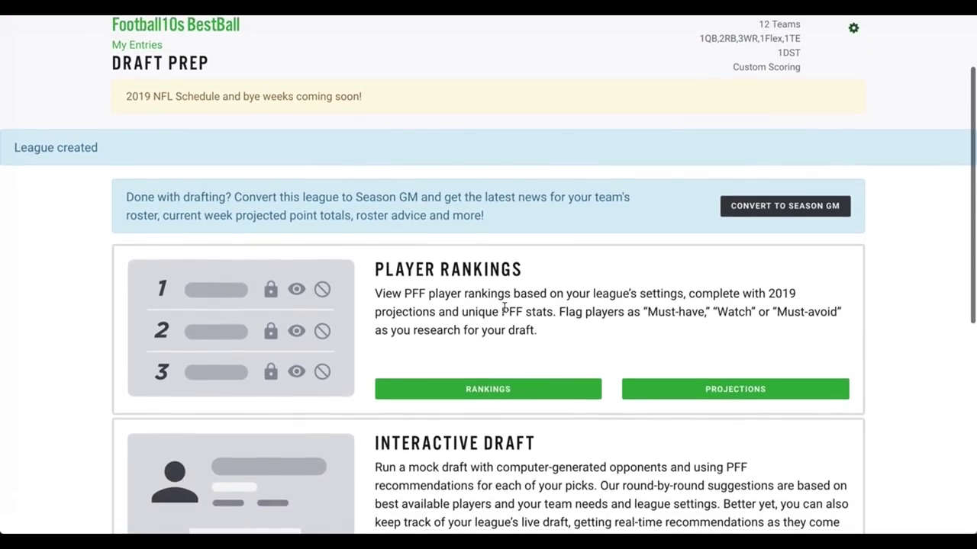
left_click(474, 391)
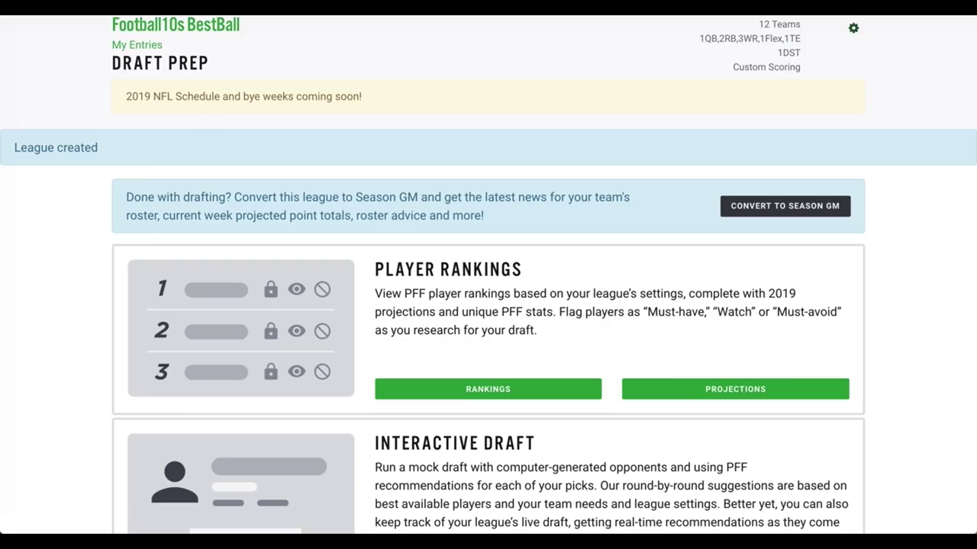
Start an interactive mock draft for the Football10s BestBall league
scroll(388, 242, "down", 5)
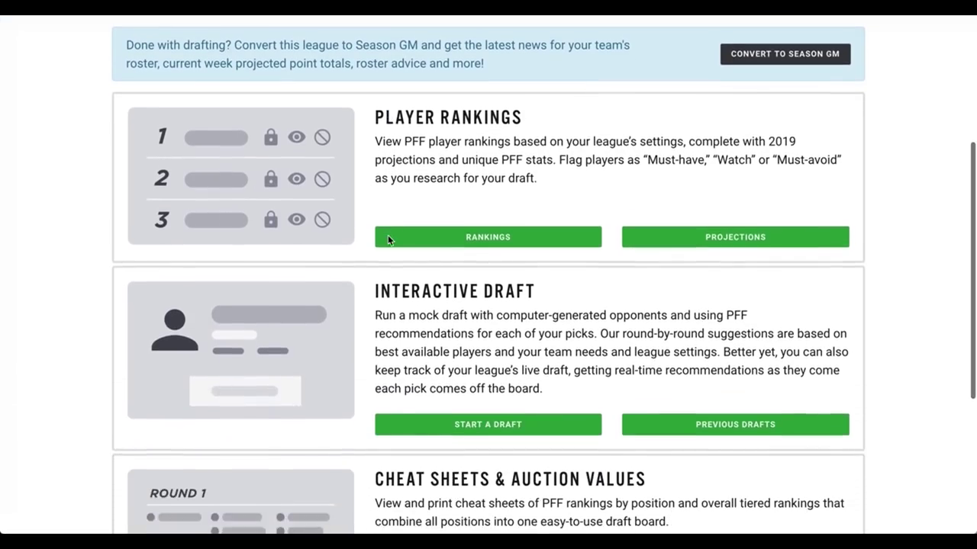
scroll(387, 241, "down", 1)
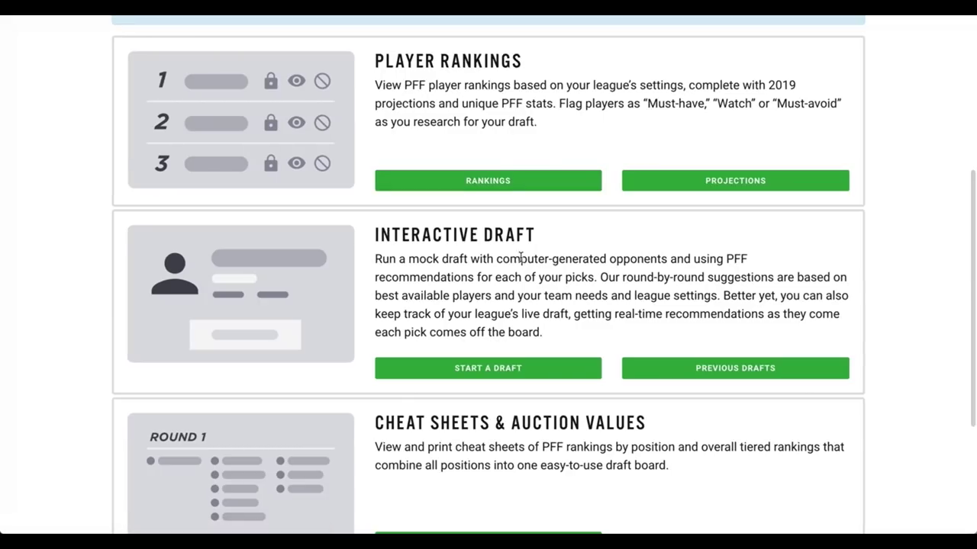
left_click(461, 372)
scroll(391, 327, "down", 3)
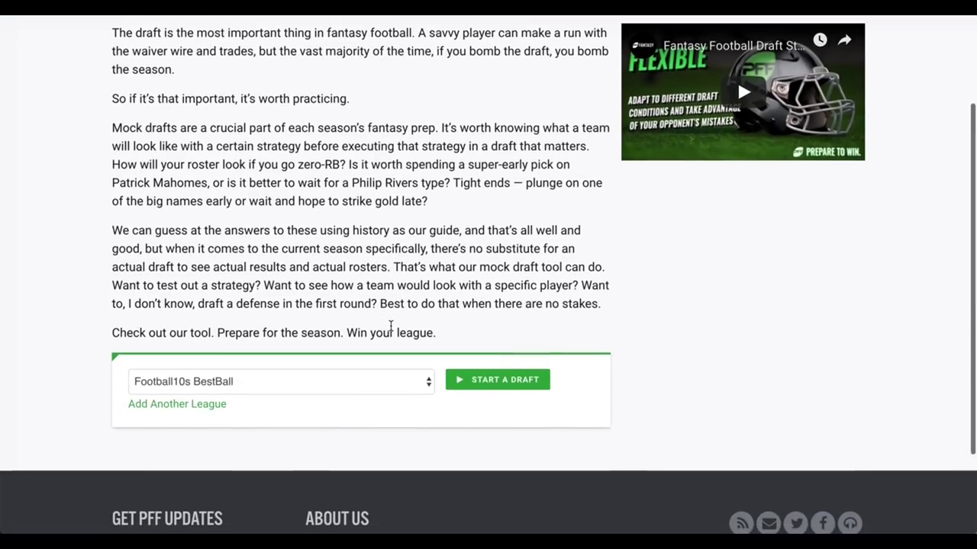
left_click(489, 381)
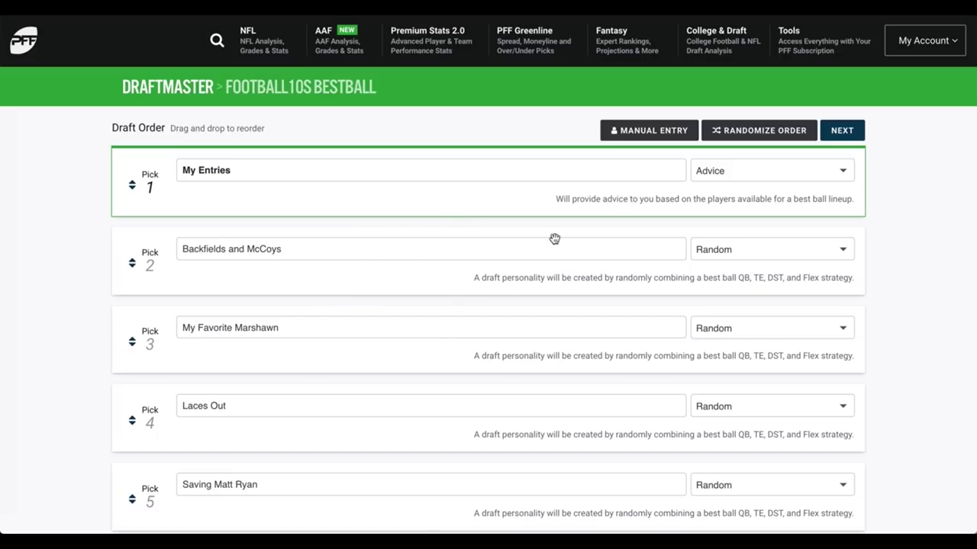
Randomize the draft order and check which pick each team gets
left_click(746, 135)
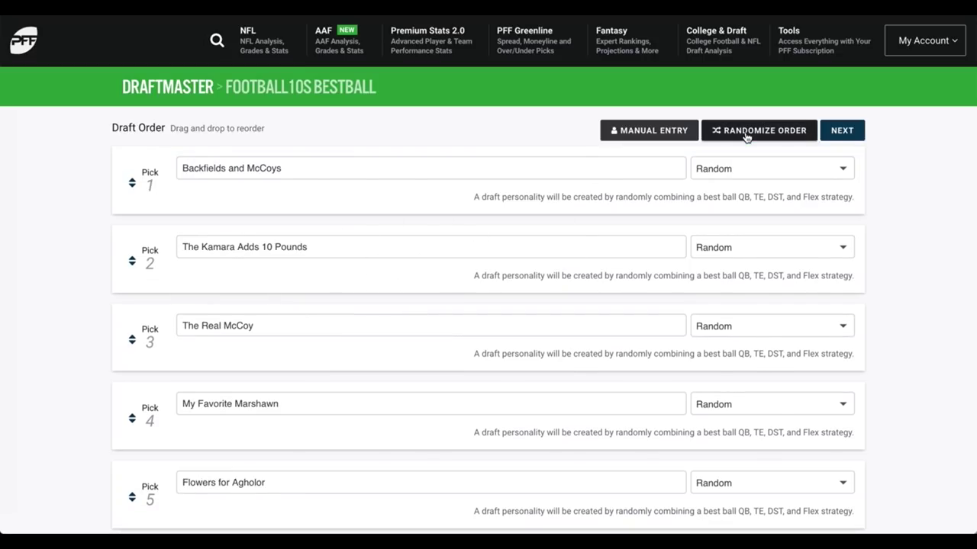
scroll(511, 292, "down", 6)
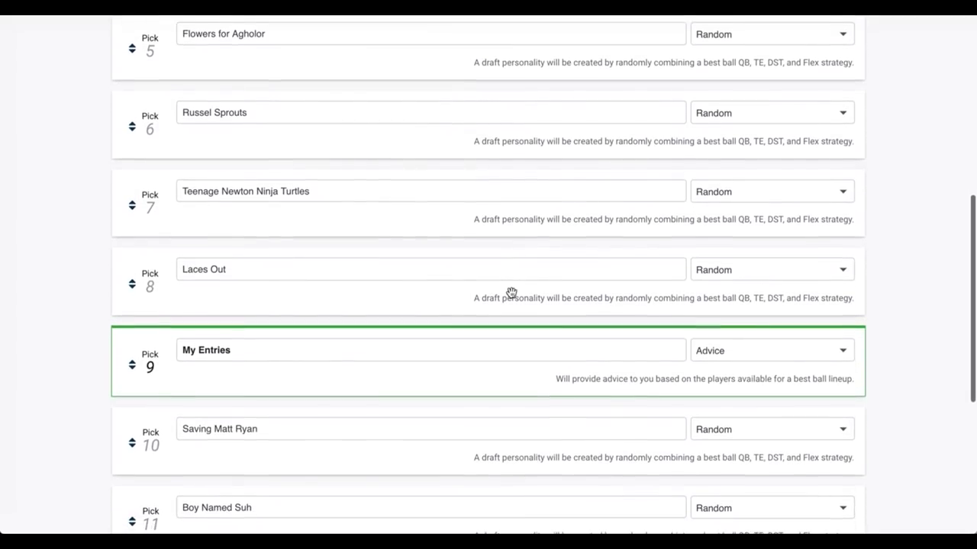
scroll(511, 292, "up", 5)
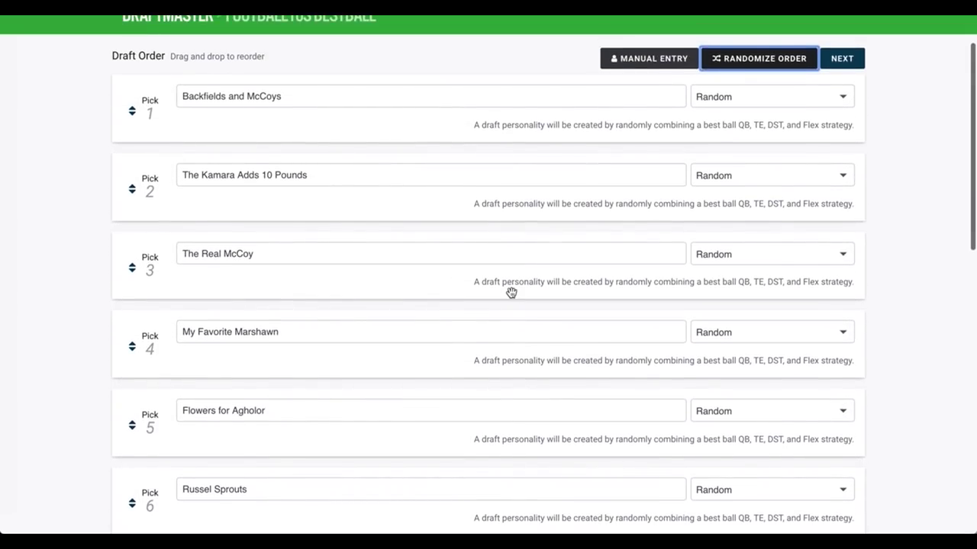
scroll(510, 293, "up", 1)
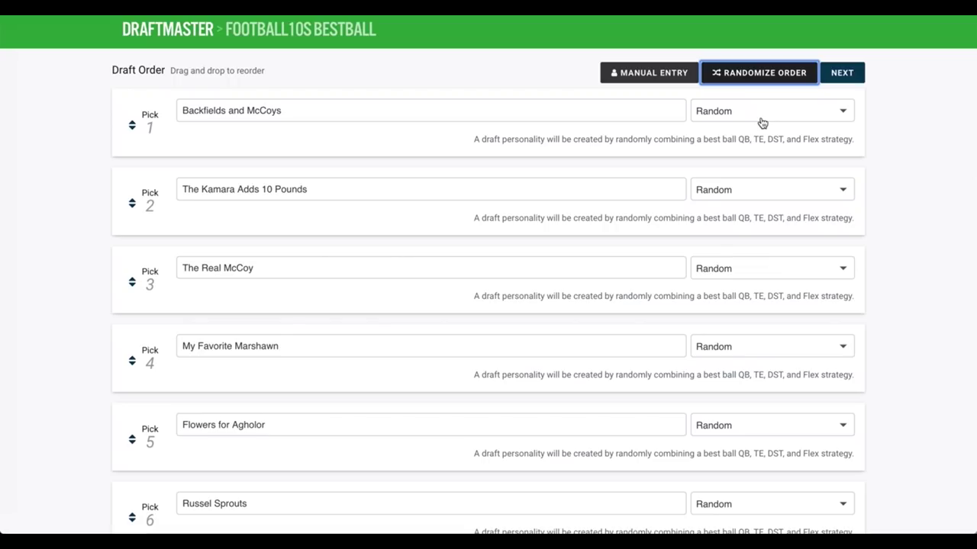
Give the pick 1 team a custom draft personality with the Best Ball QB Quality strategy
left_click(800, 119)
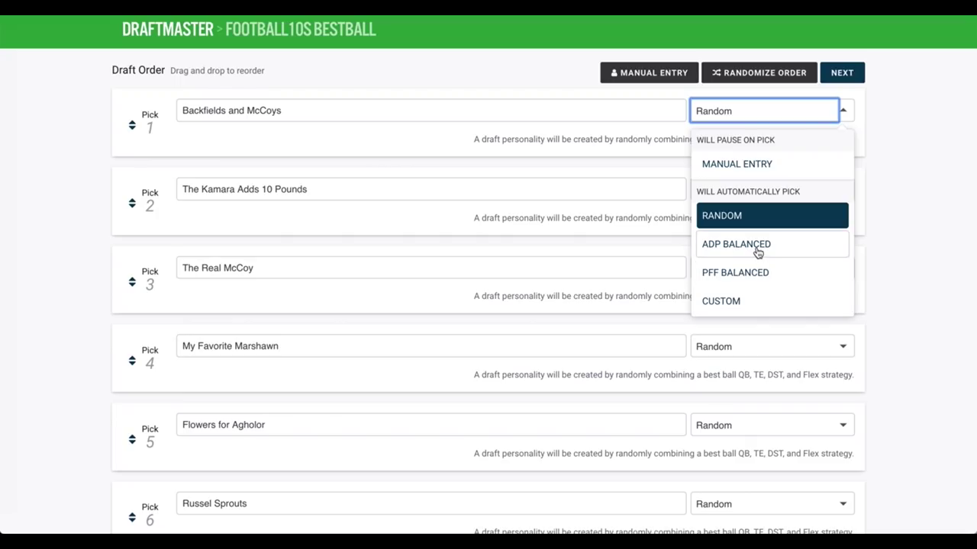
left_click(730, 300)
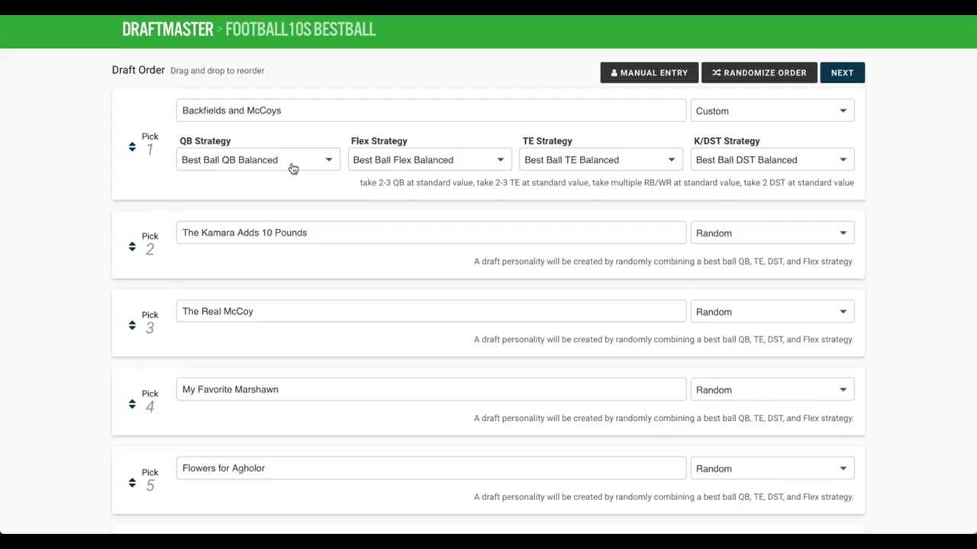
left_click(292, 168)
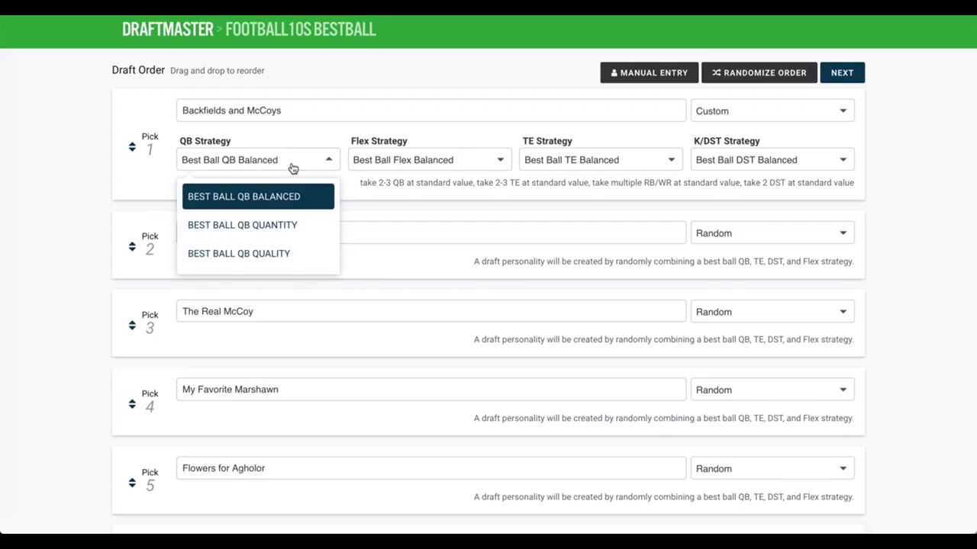
left_click(258, 256)
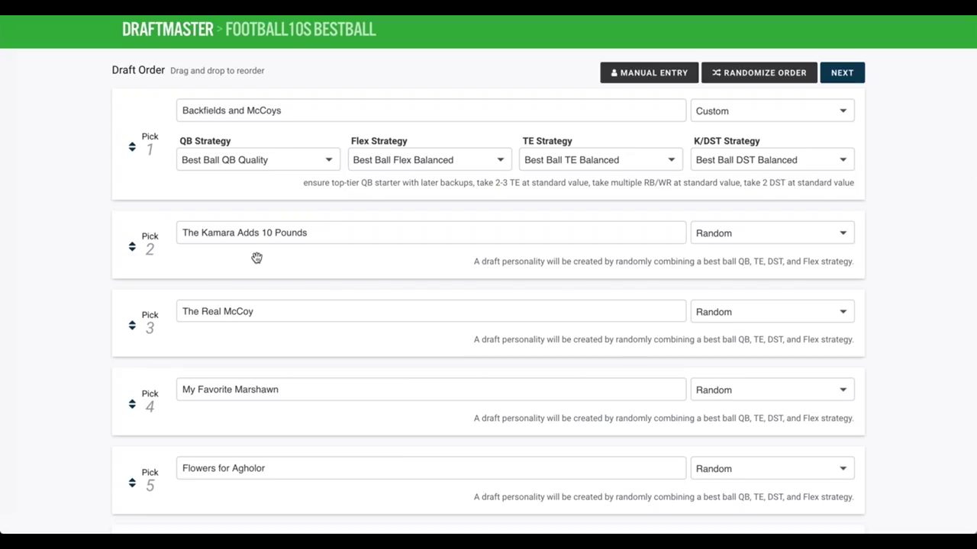
Set the pick 1 team's TE strategy to Best Ball TE Quantity and check its K/DST and flex strategy choices
left_click(608, 170)
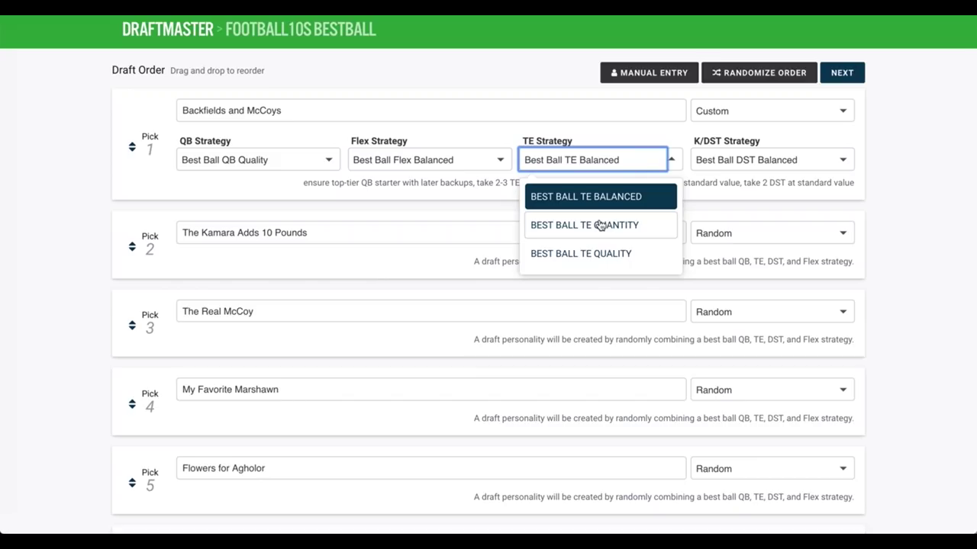
left_click(600, 225)
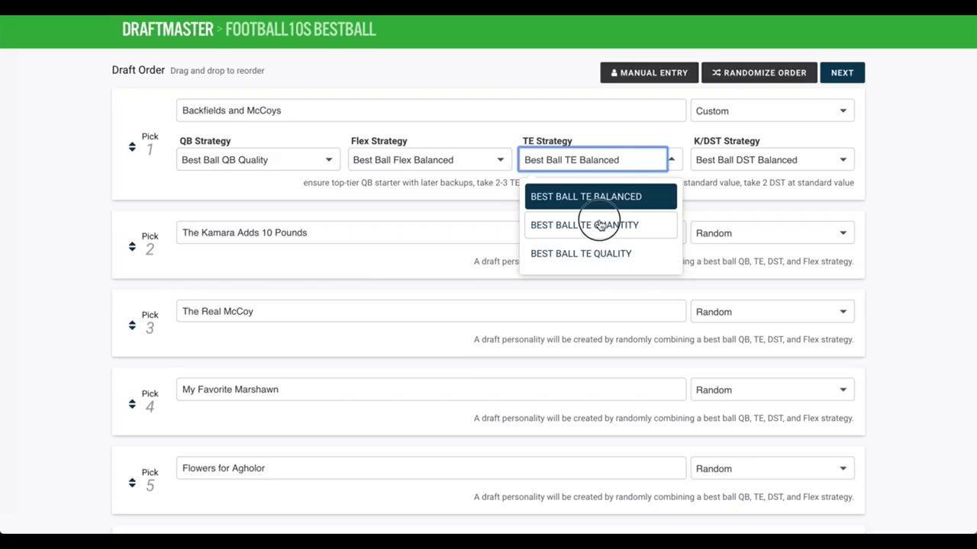
left_click(756, 169)
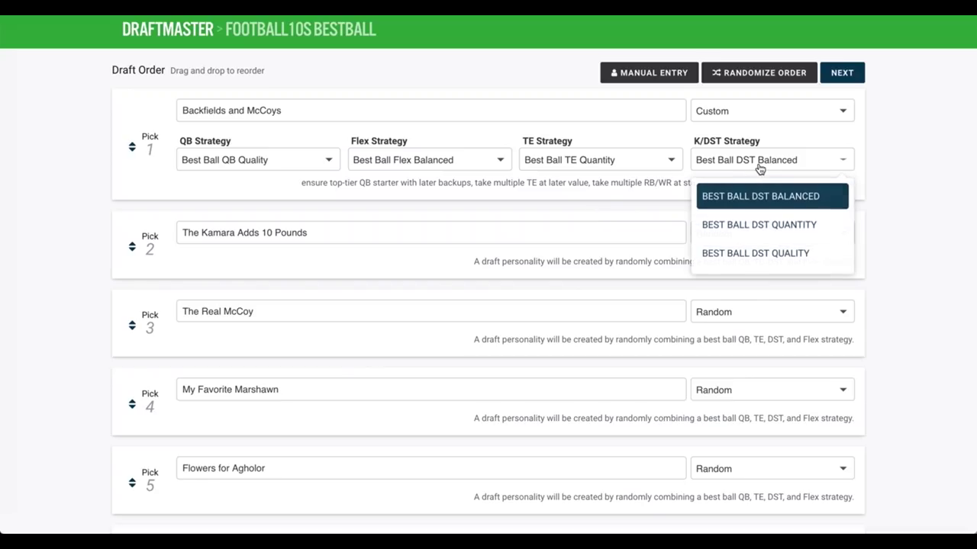
left_click(467, 165)
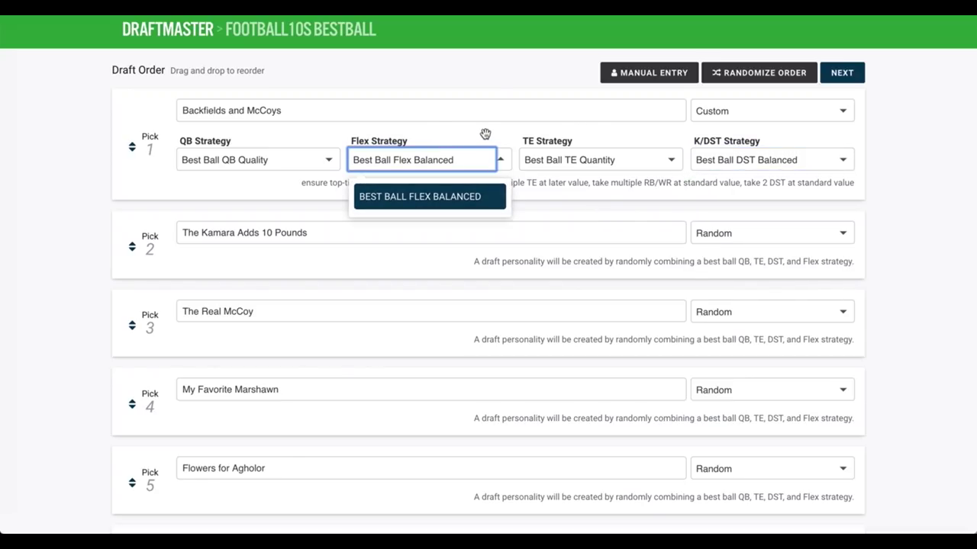
left_click(898, 145)
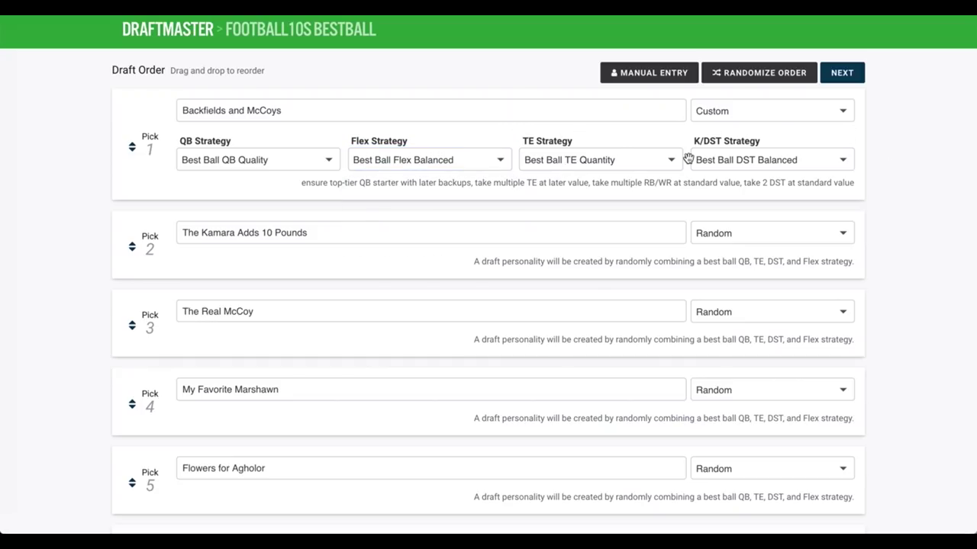
Set the pick 2 team's draft personality to ADP Balanced and the pick 3 team's to PFF Balanced
left_click(767, 242)
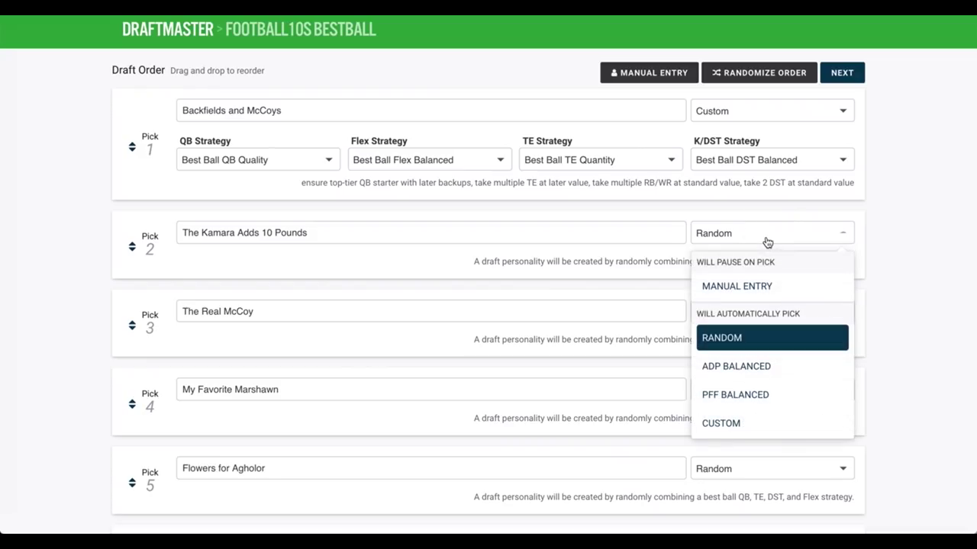
left_click(748, 369)
scroll(807, 398, "down", 2)
left_click(766, 220)
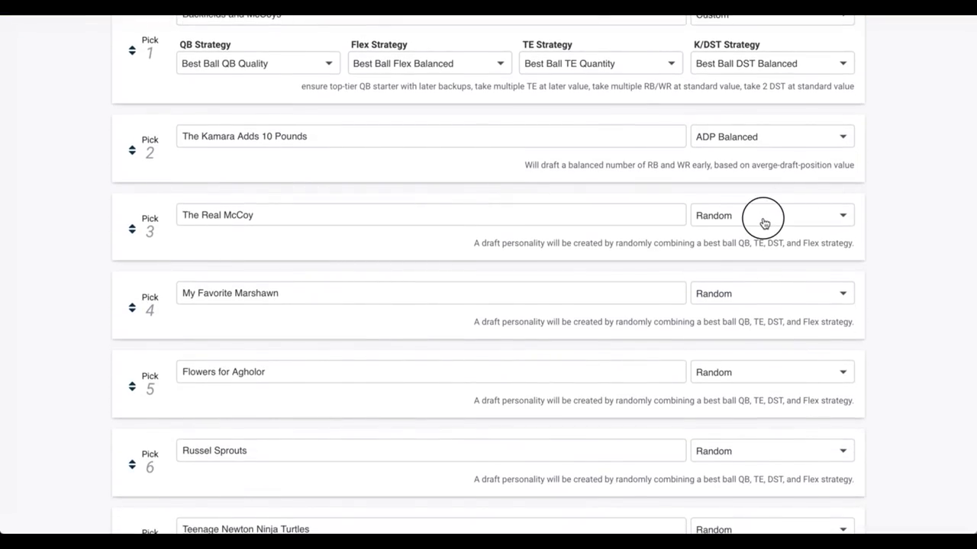
left_click(738, 387)
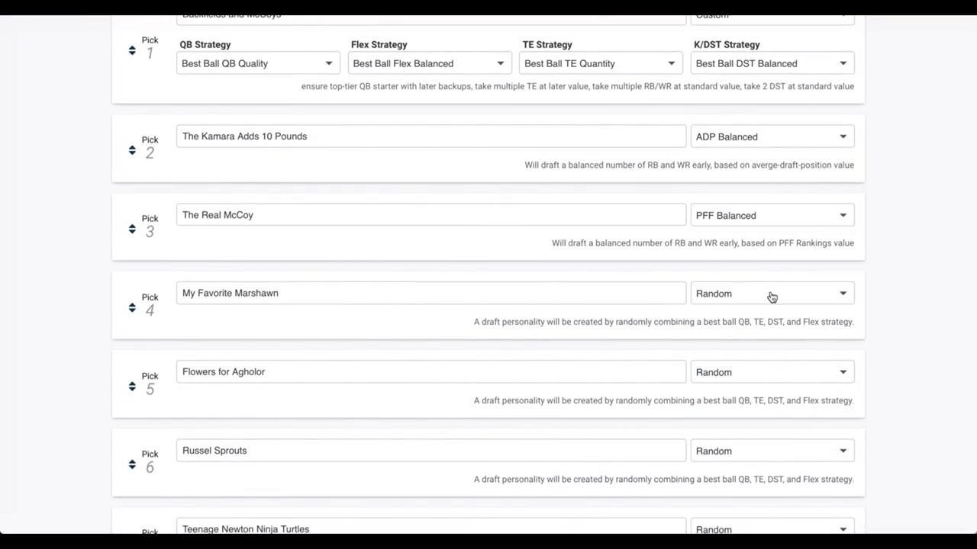
Give the pick 5 team a custom draft personality with Best Ball QB Quantity and Best Ball DST Quantity strategies
scroll(748, 377, "down", 3)
left_click(732, 243)
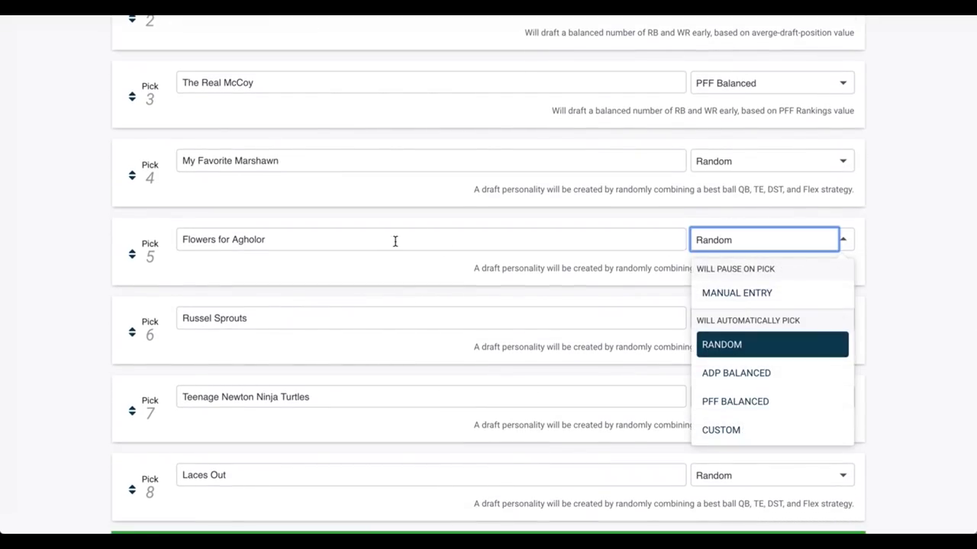
left_click(711, 428)
left_click(299, 289)
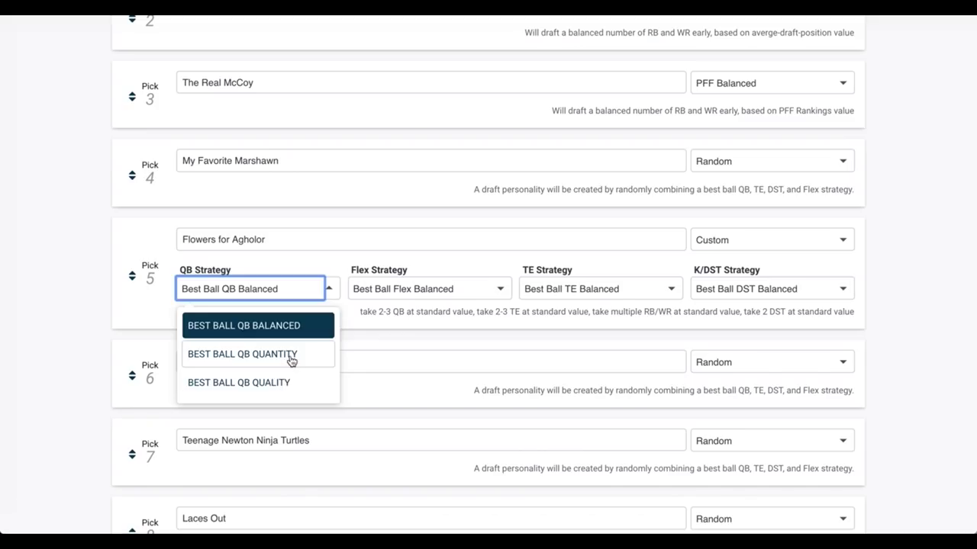
left_click(291, 355)
left_click(779, 291)
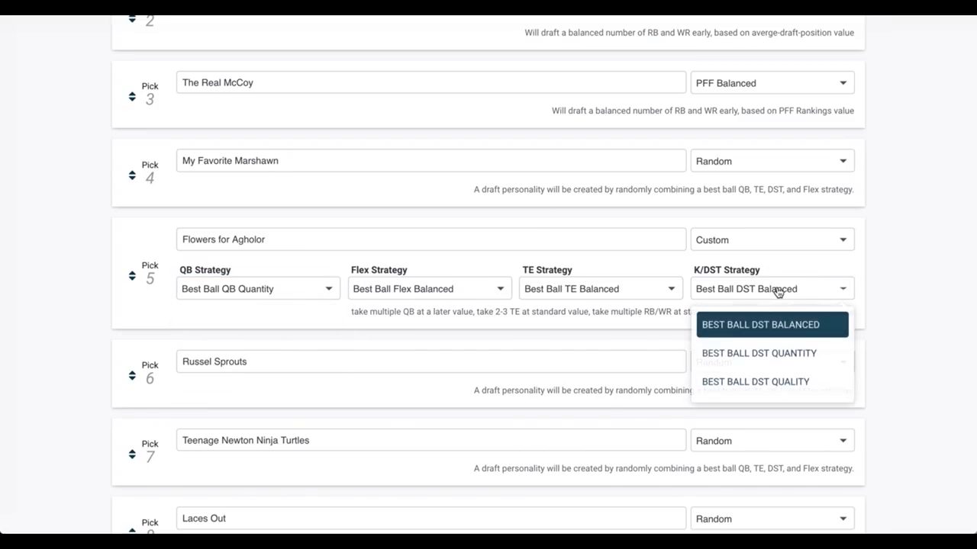
left_click(763, 363)
Set the pick 6 team's draft personality to PFF Balanced and the pick 7 team's to ADP Balanced
scroll(847, 378, "down", 2)
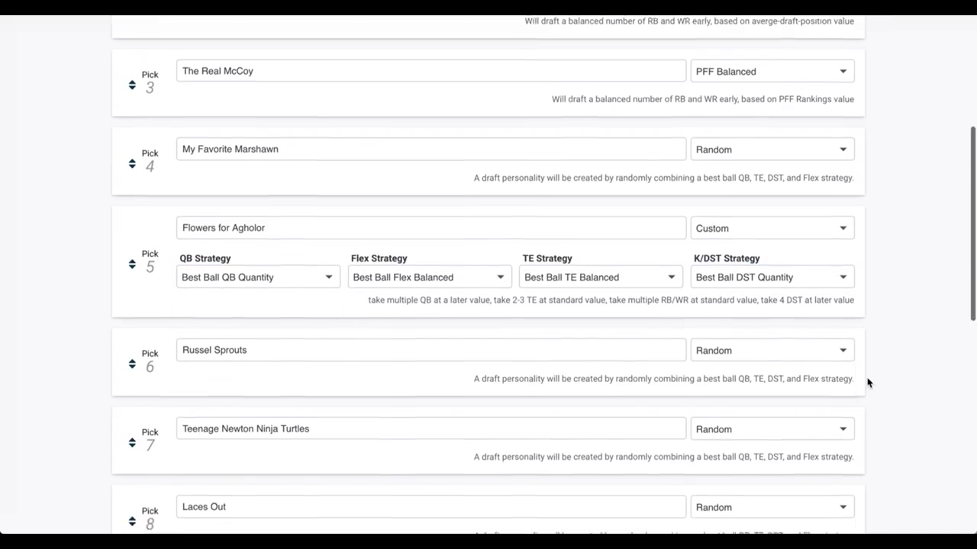
left_click(780, 248)
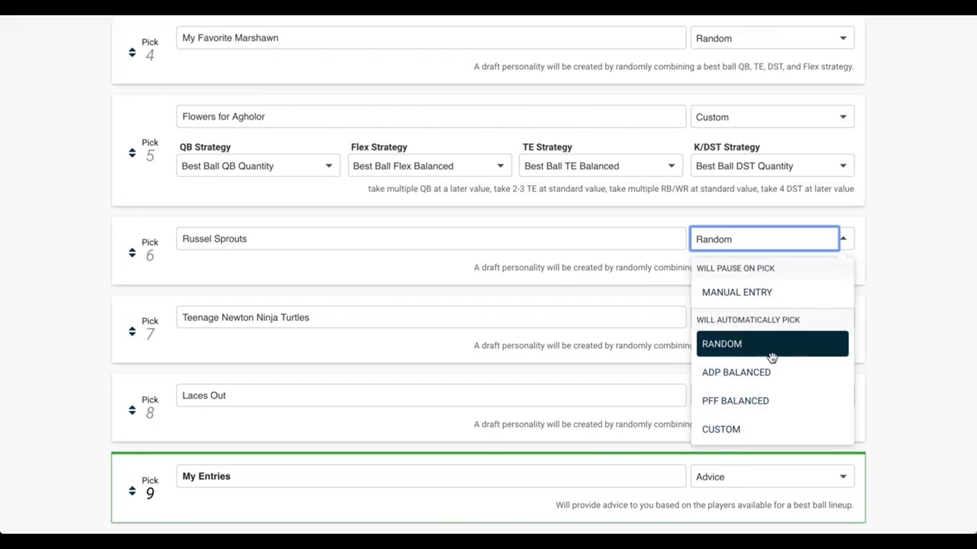
left_click(732, 400)
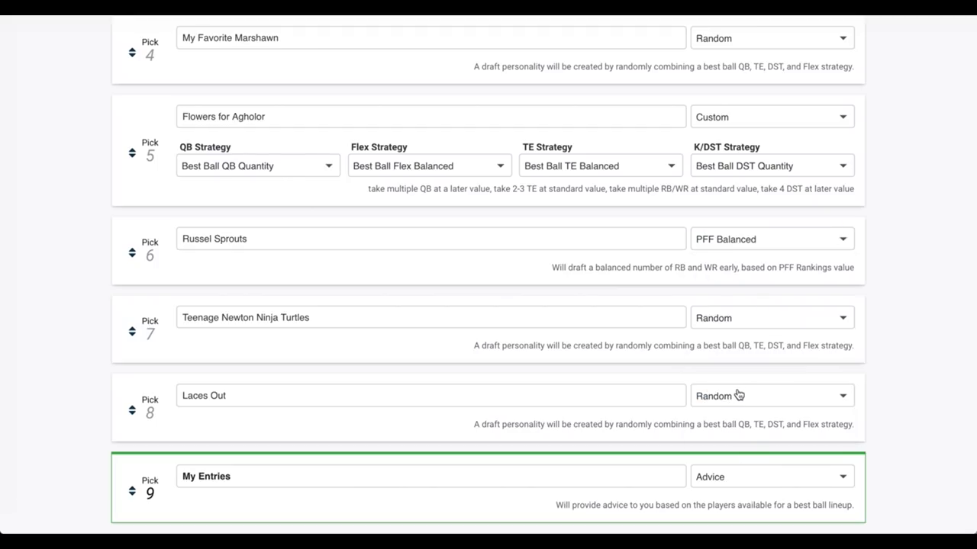
left_click(735, 328)
left_click(726, 453)
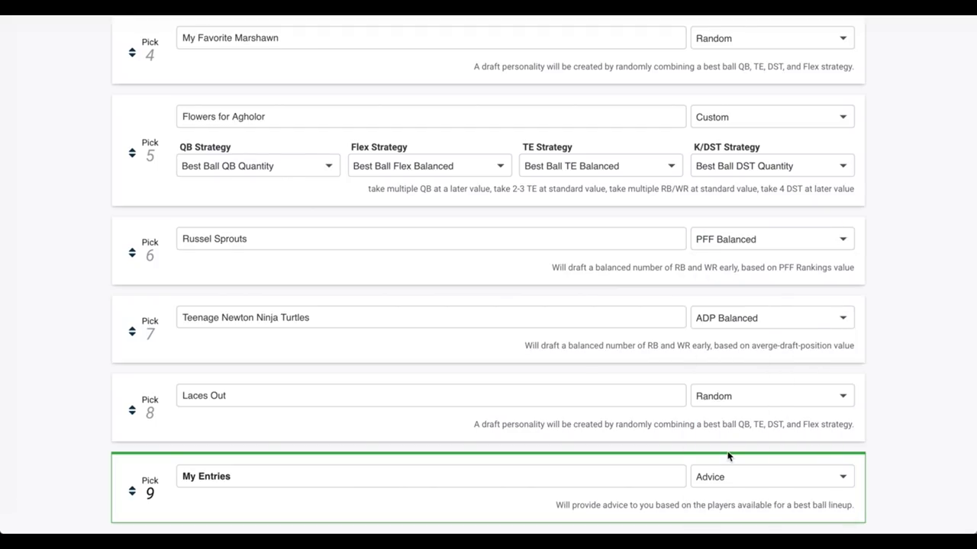
Give the pick 8 team a custom draft personality with the Best Ball QB Quality strategy
left_click(737, 386)
left_click(737, 394)
scroll(721, 496, "down", 3)
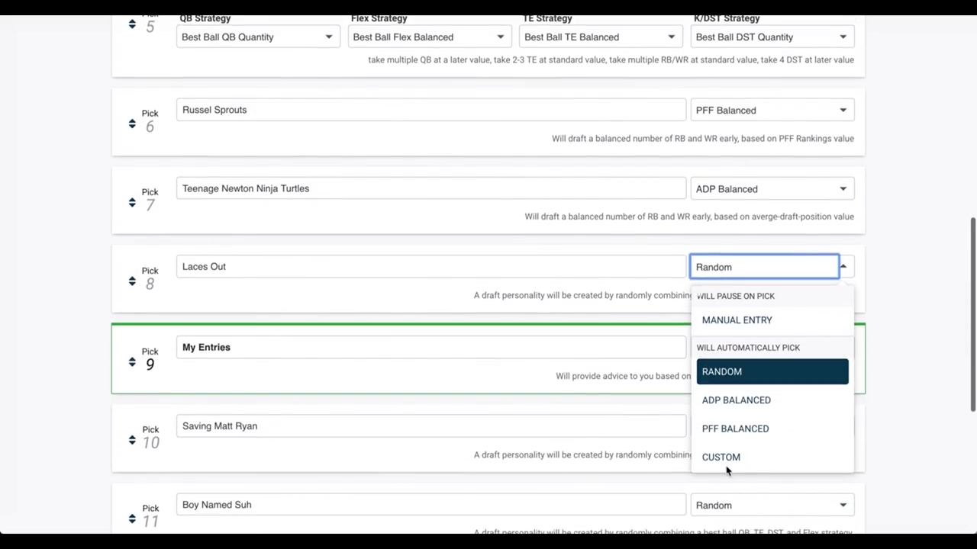
left_click(721, 460)
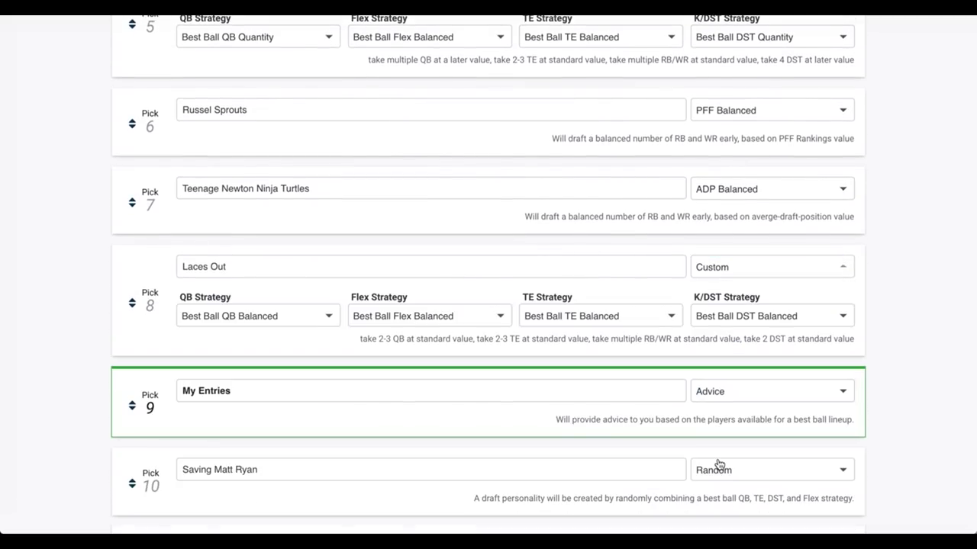
left_click(265, 319)
left_click(279, 412)
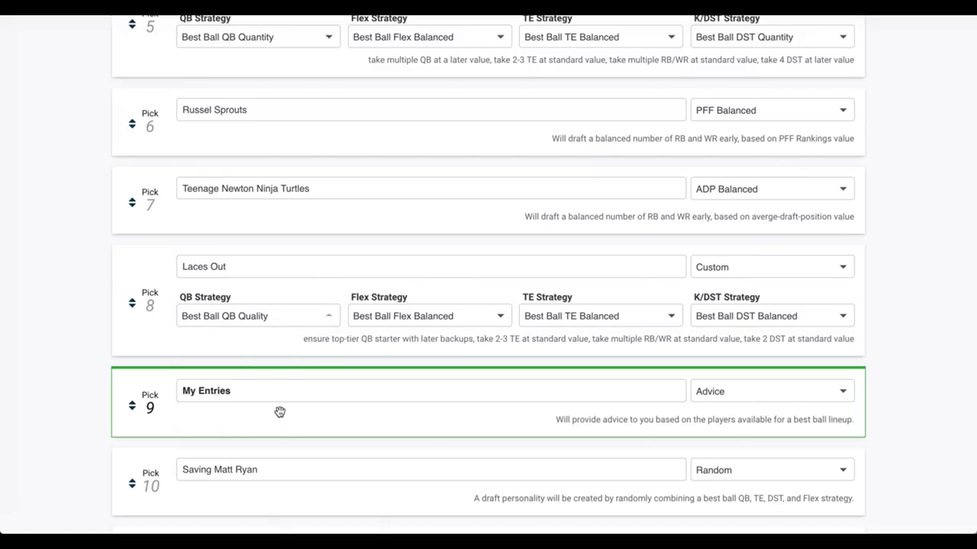
Set the pick 10 team's draft personality to PFF Balanced
scroll(523, 368, "down", 3)
left_click(740, 242)
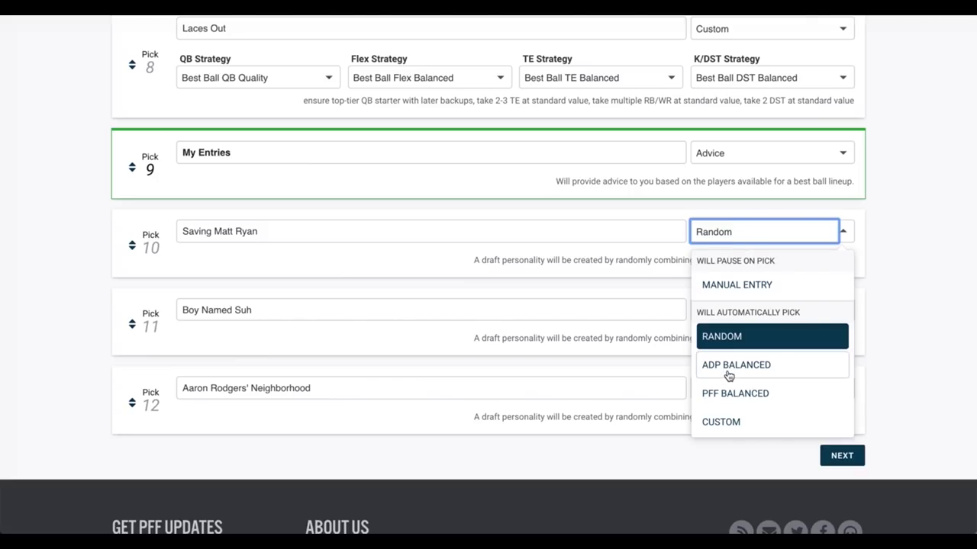
left_click(721, 398)
Give the pick 11 team a custom draft personality with the Best Ball TE Quantity strategy
left_click(758, 321)
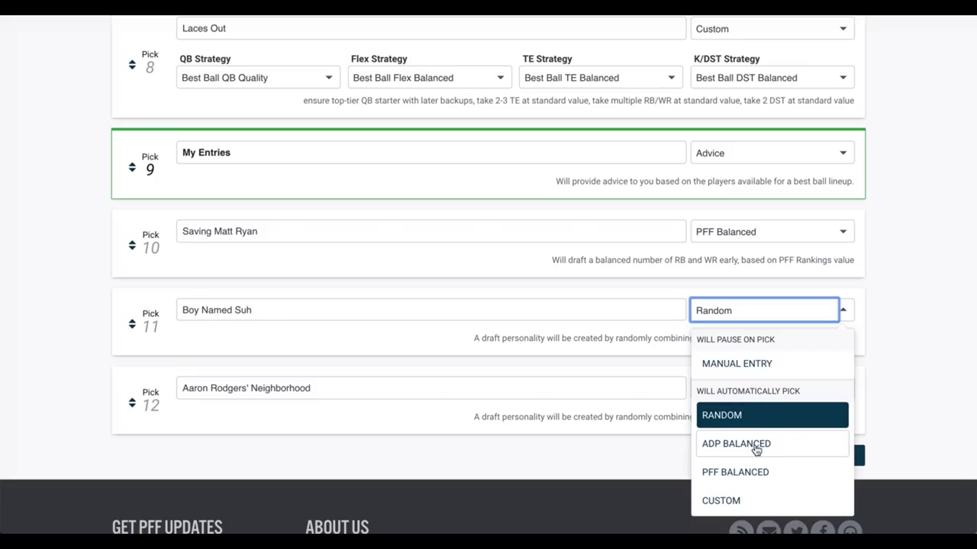
left_click(730, 498)
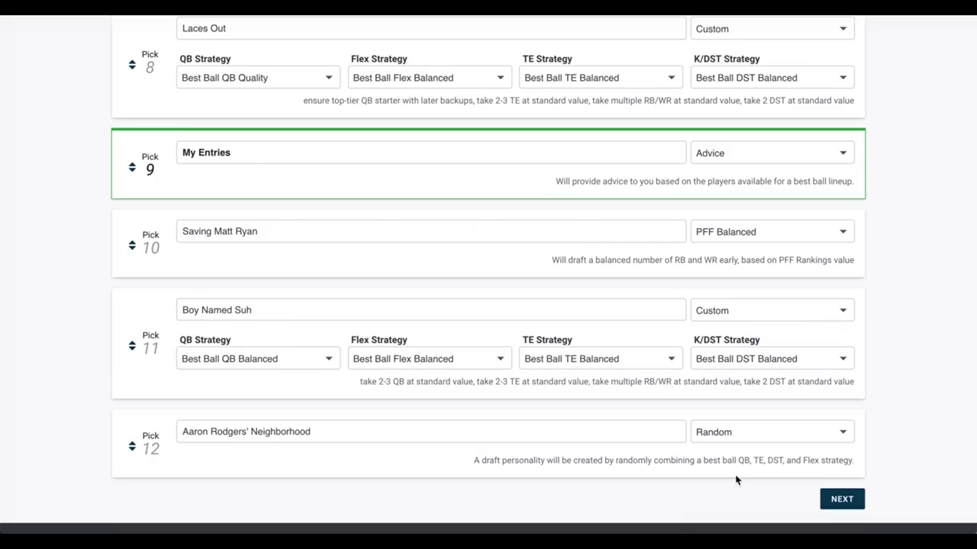
left_click(623, 366)
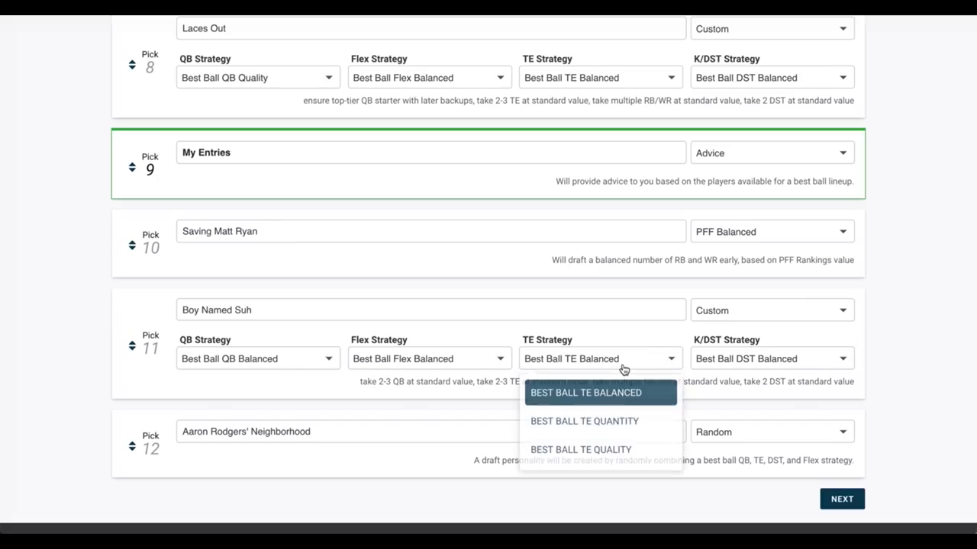
left_click(591, 433)
Set the pick 12 team's draft personality to ADP Balanced and continue to the ADP and ranking source settings
left_click(707, 444)
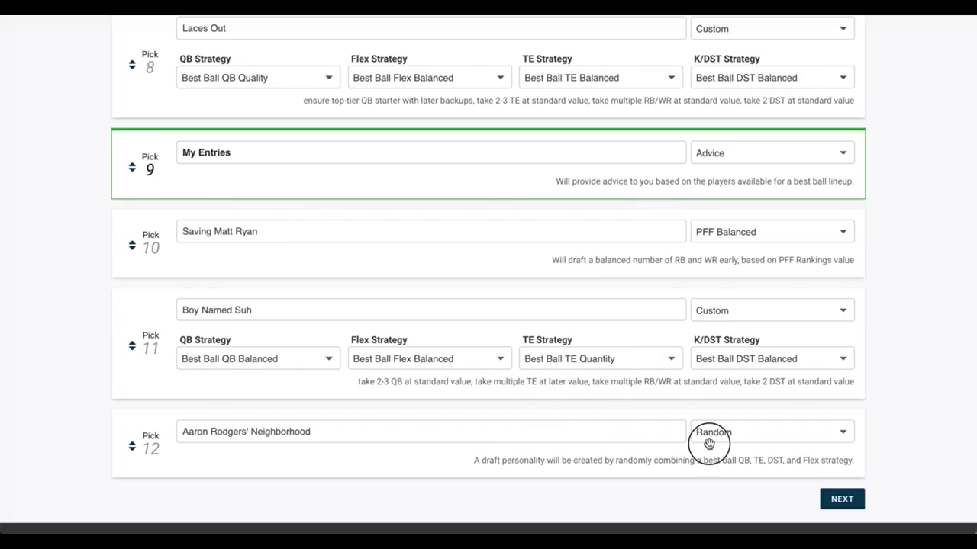
scroll(709, 445, "down", 3)
left_click(751, 279)
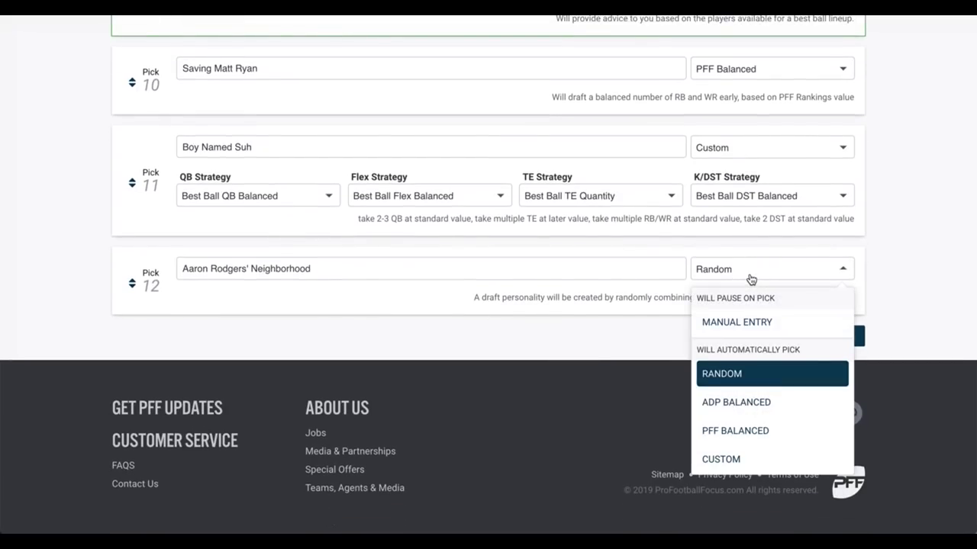
left_click(755, 410)
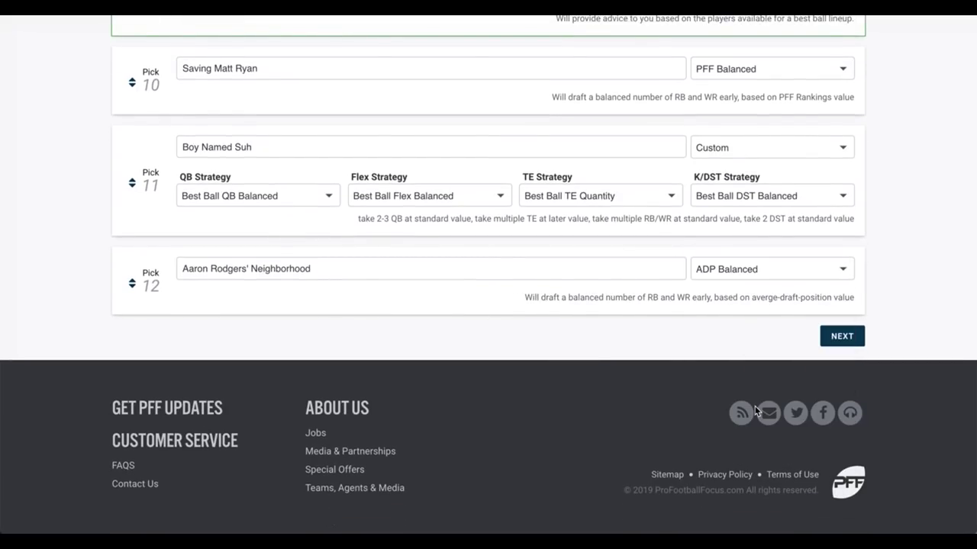
left_click(849, 338)
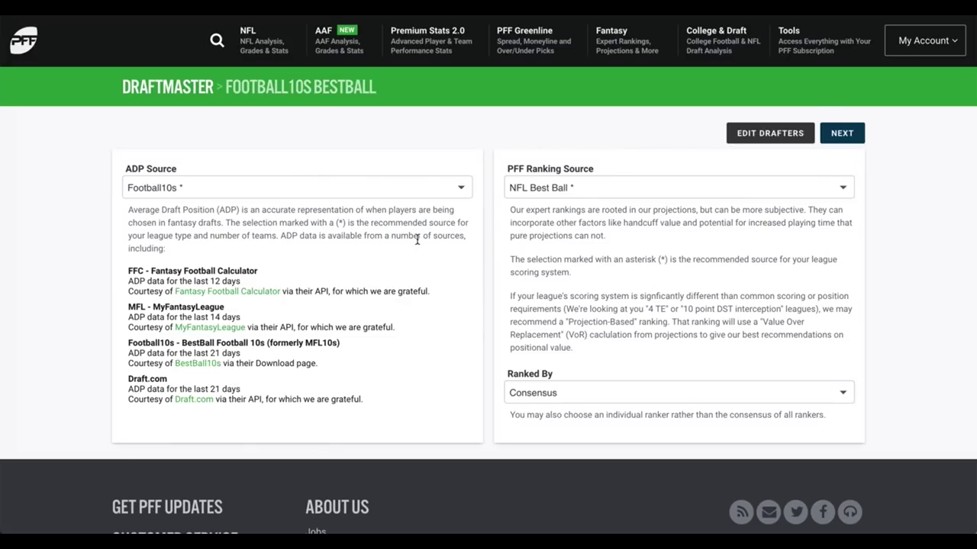
Check the available choices for the ADP source, the PFF ranking source and the ranker
left_click(273, 192)
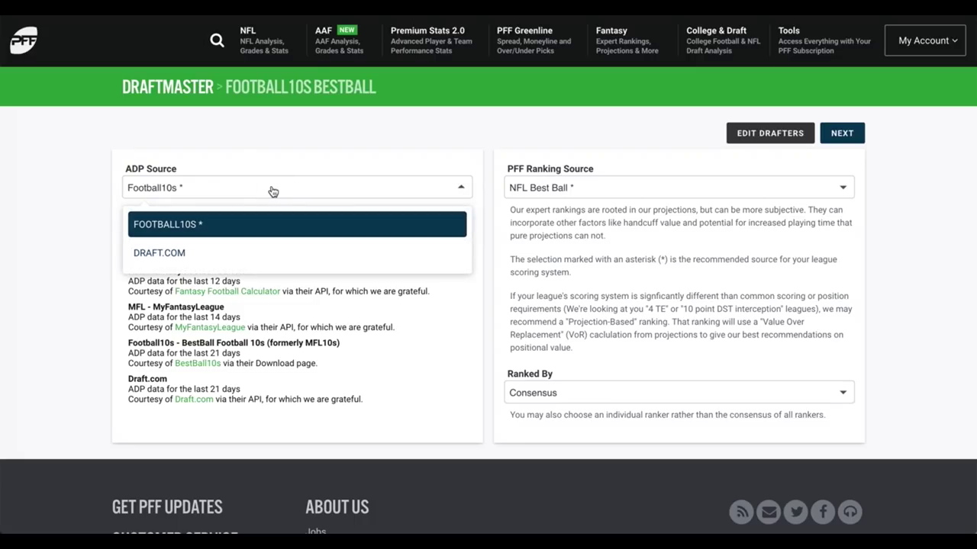
left_click(183, 232)
left_click(241, 143)
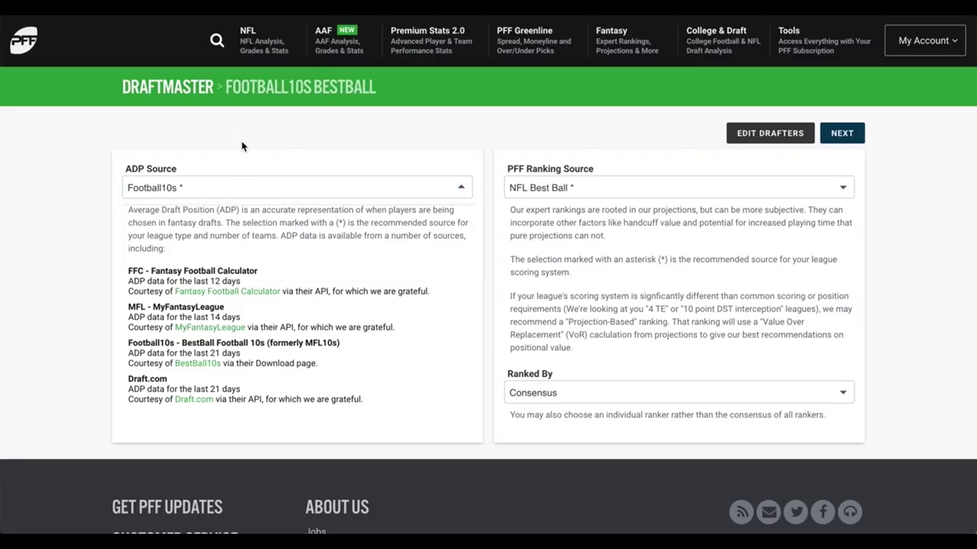
left_click(585, 189)
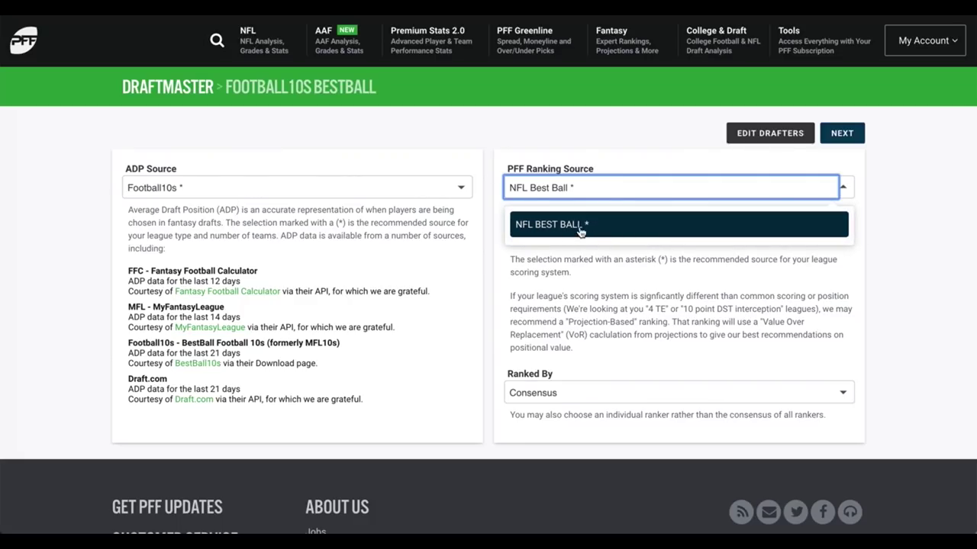
left_click(571, 145)
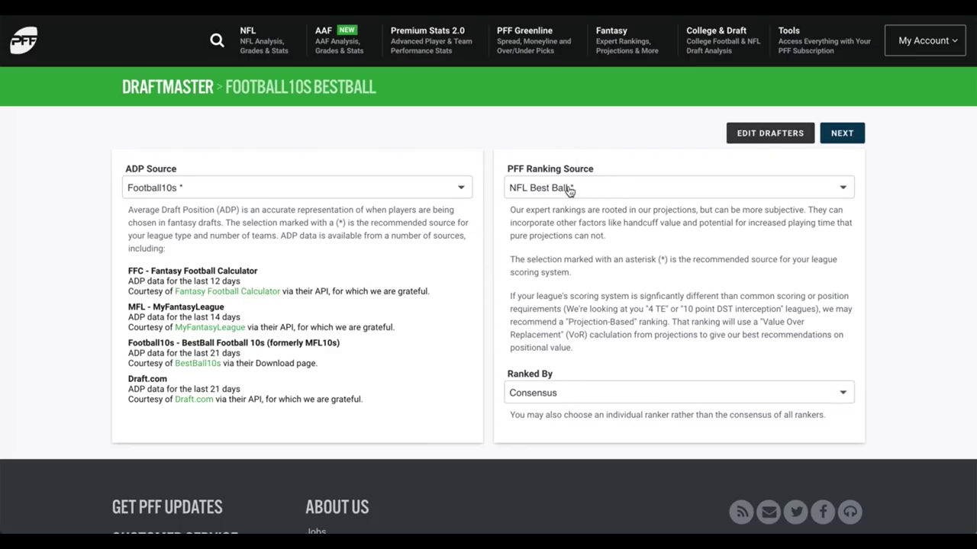
scroll(595, 309, "down", 1)
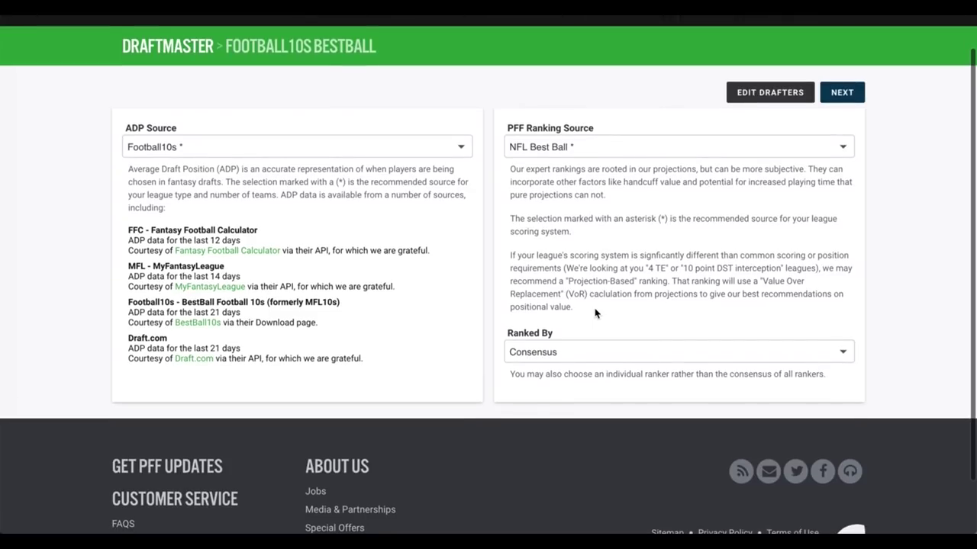
left_click(592, 355)
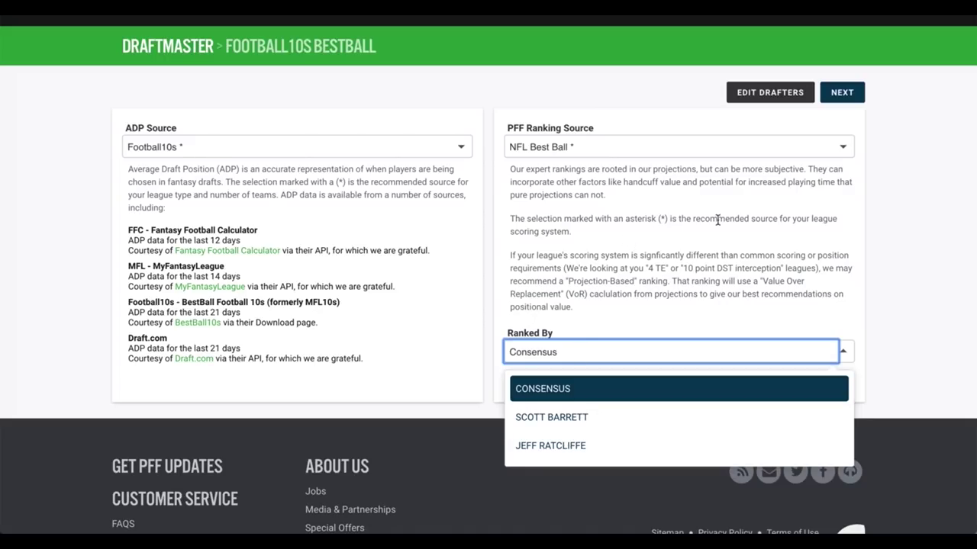
left_click(804, 205)
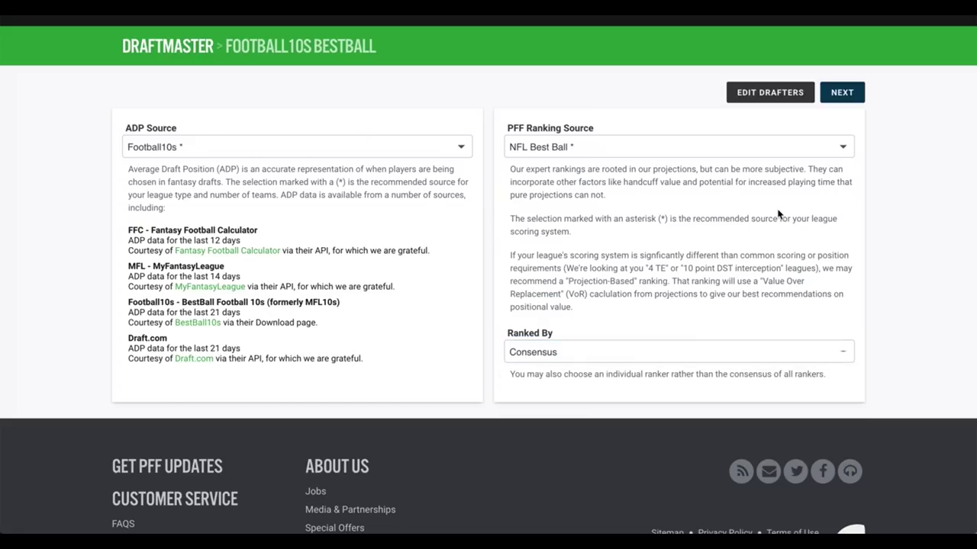
Start the mock draft with the chosen sources and review the opponents' round 1 picks made before pick 1.09
left_click(843, 94)
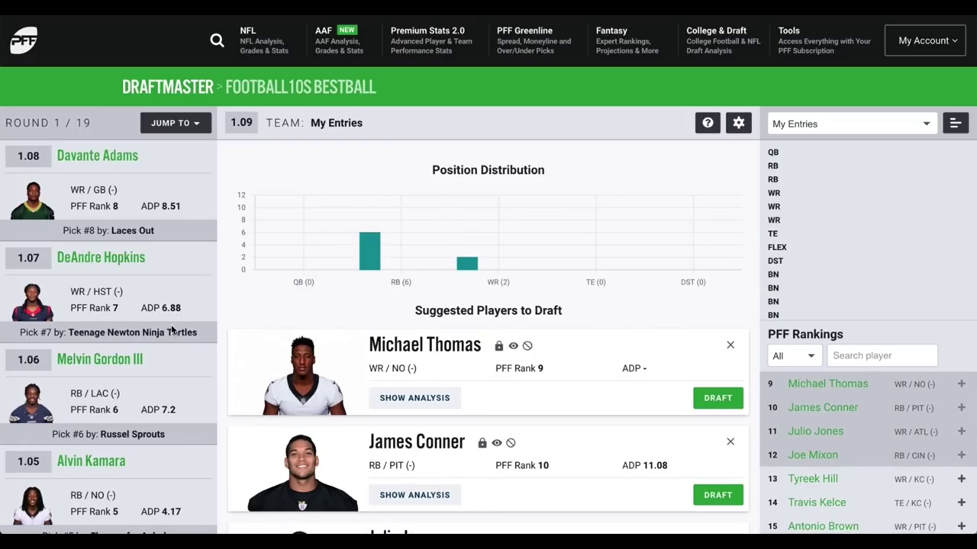
scroll(93, 318, "down", 5)
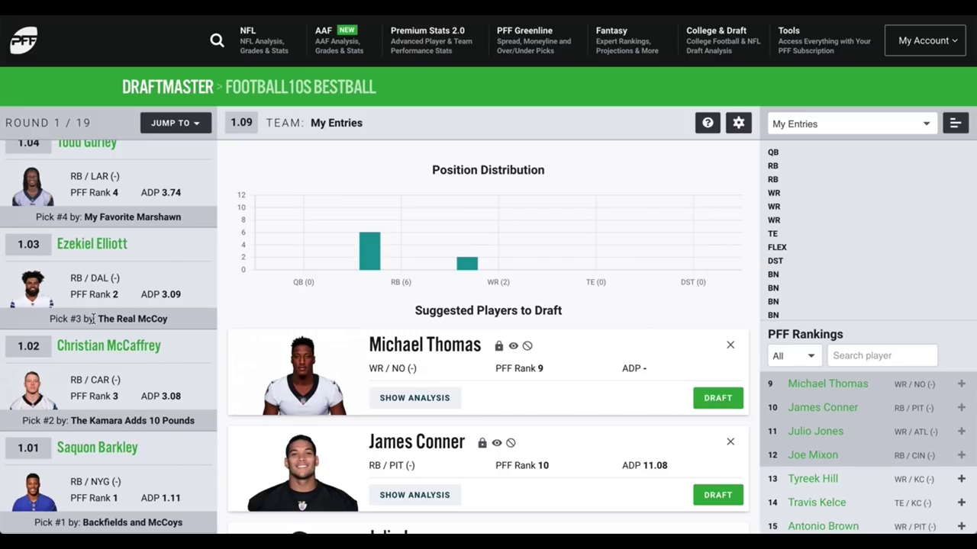
scroll(91, 318, "up", 5)
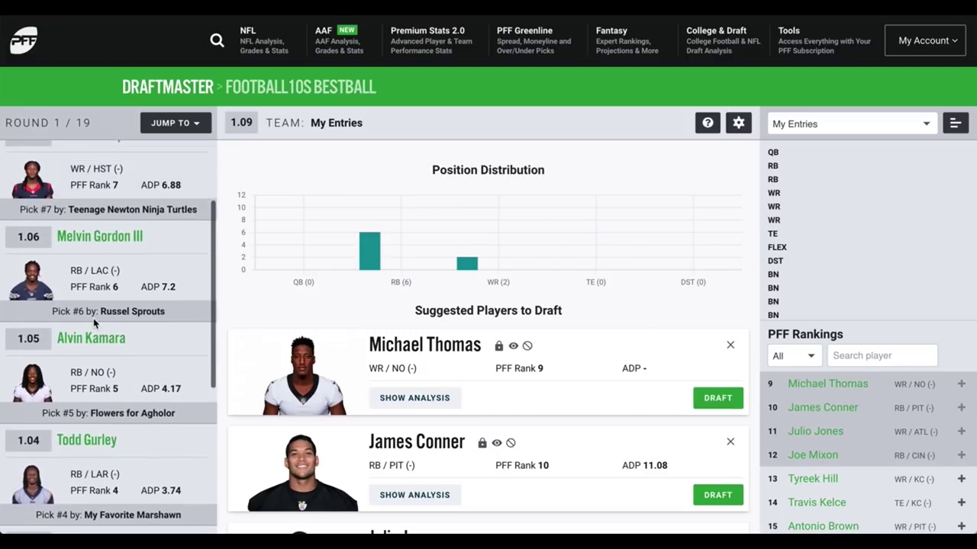
scroll(93, 318, "up", 2)
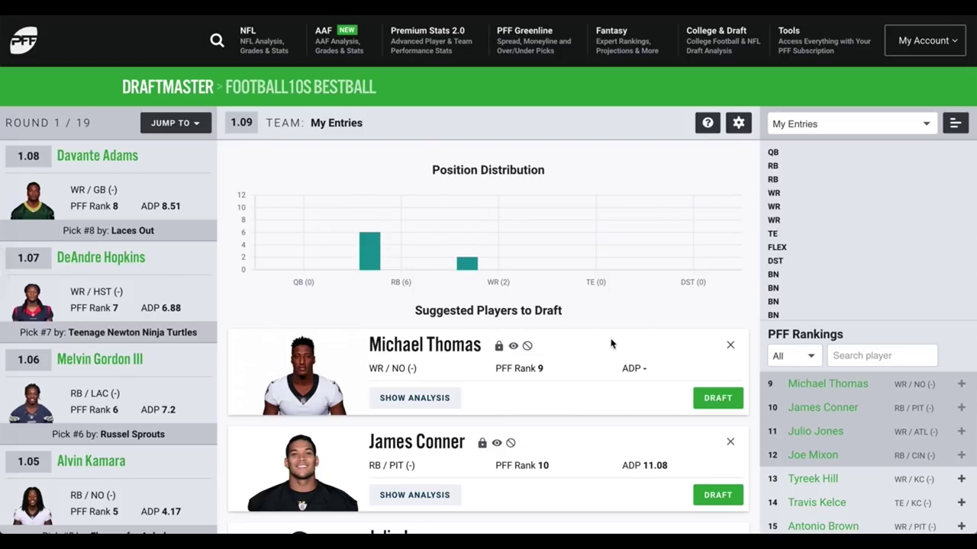
Review the suggested players, then draft Michael Thomas at pick 1.09 and Travis Kelce at pick 2.04
scroll(719, 307, "down", 1)
scroll(721, 309, "up", 1)
scroll(469, 398, "down", 2)
scroll(469, 398, "down", 2)
scroll(468, 398, "up", 2)
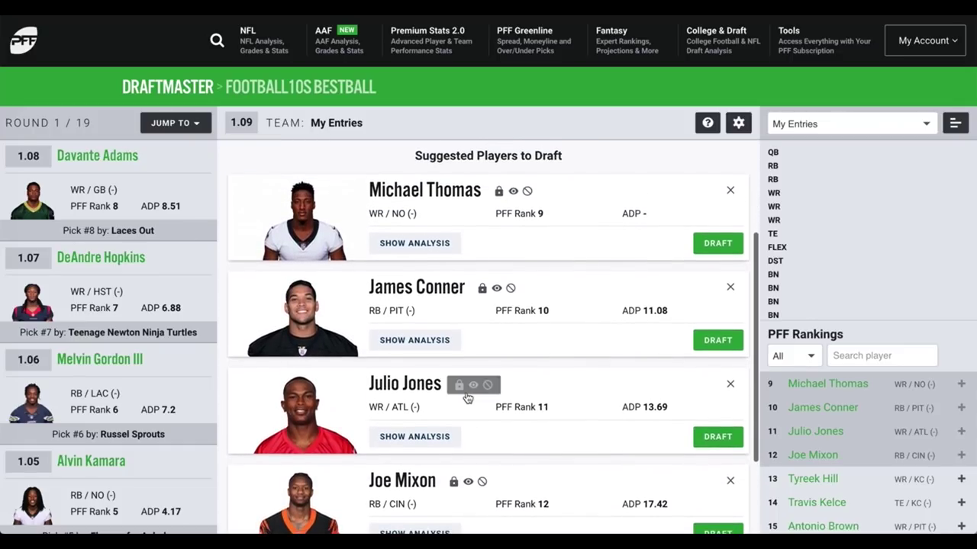
scroll(467, 398, "down", 2)
scroll(467, 392, "up", 3)
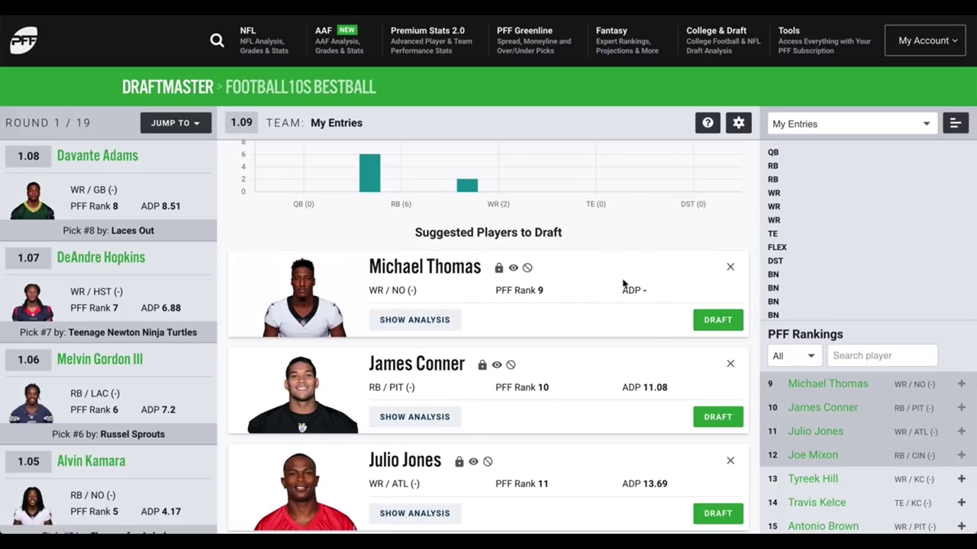
left_click(718, 320)
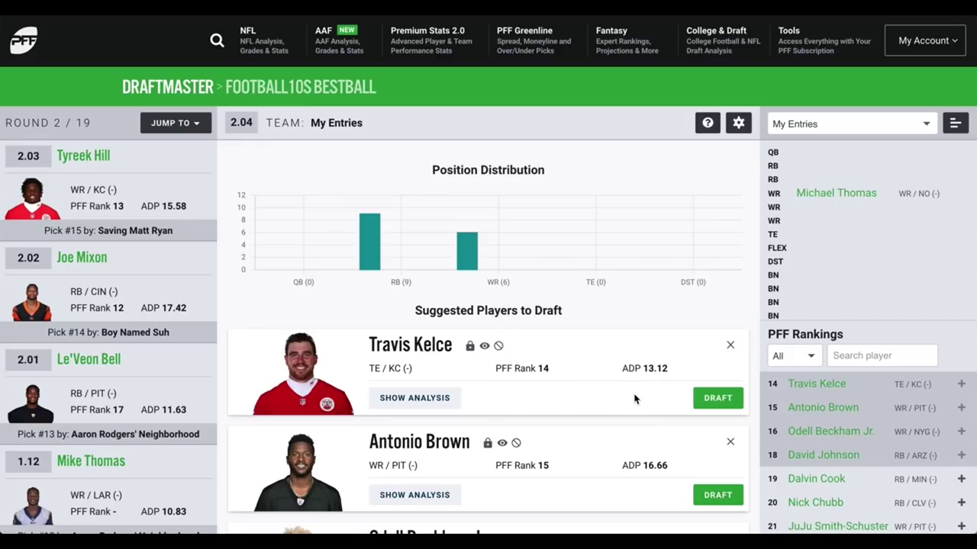
left_click(718, 398)
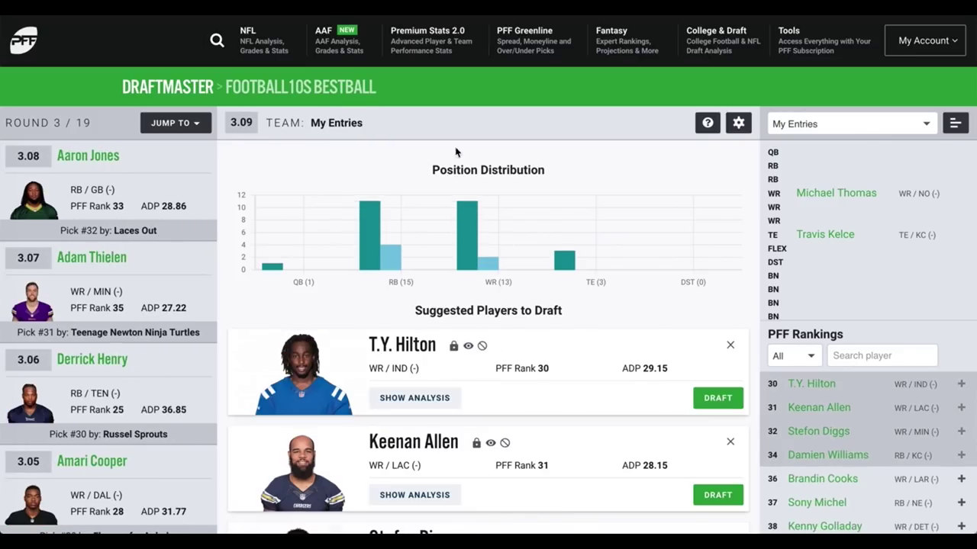
Review the suggested players for pick 3.09 and add the next three best running backs to the suggestions
scroll(481, 403, "down", 5)
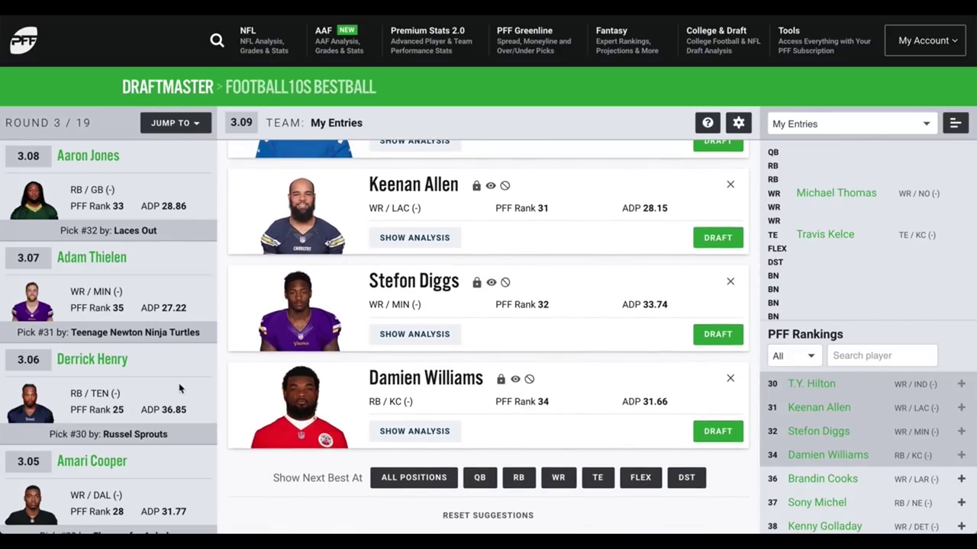
scroll(449, 380, "up", 1)
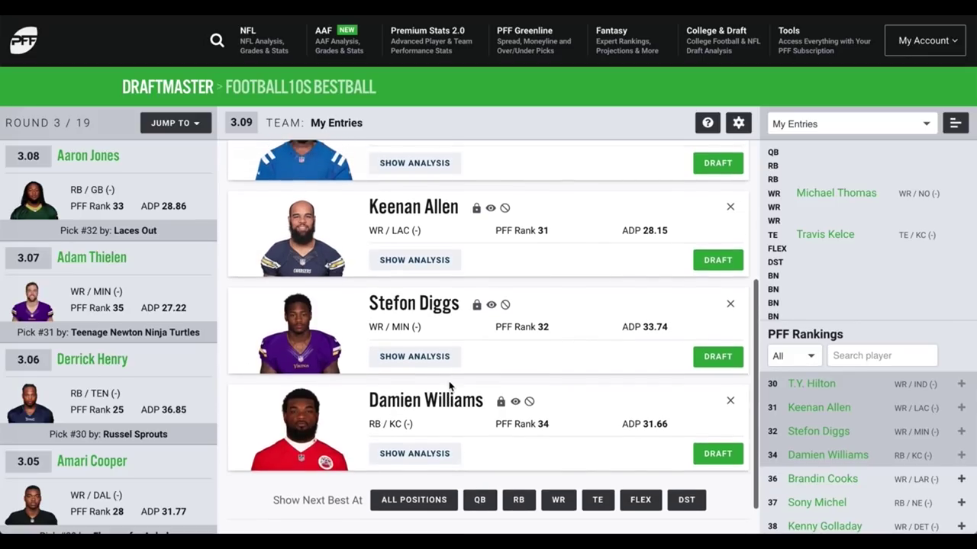
scroll(566, 395, "up", 3)
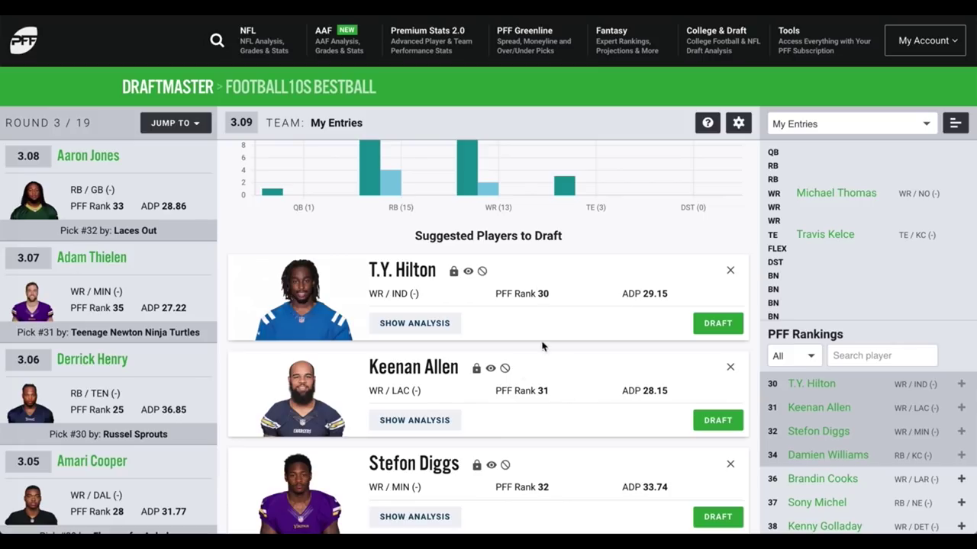
scroll(479, 386, "down", 5)
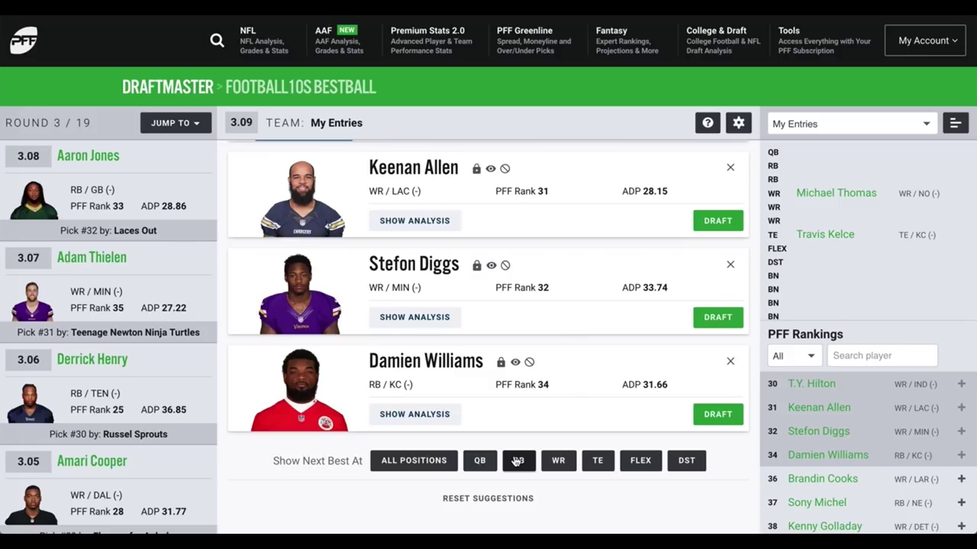
left_click(519, 463)
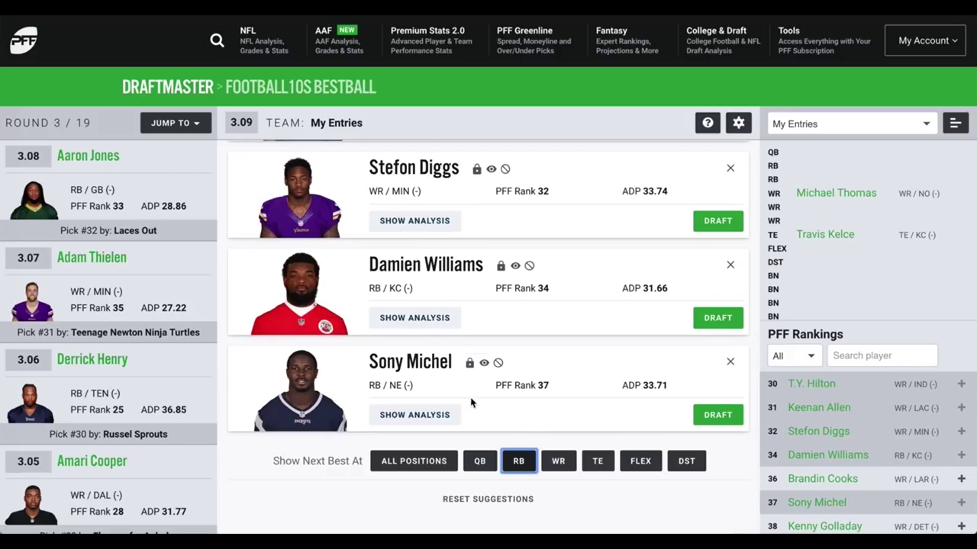
left_click(518, 461)
scroll(513, 405, "down", 2)
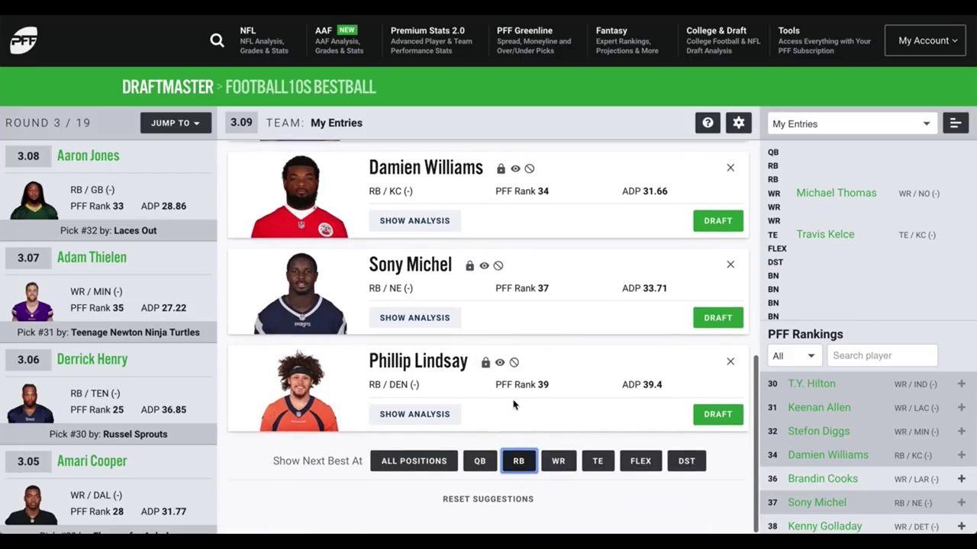
left_click(519, 470)
left_click(518, 506)
scroll(527, 458, "down", 2)
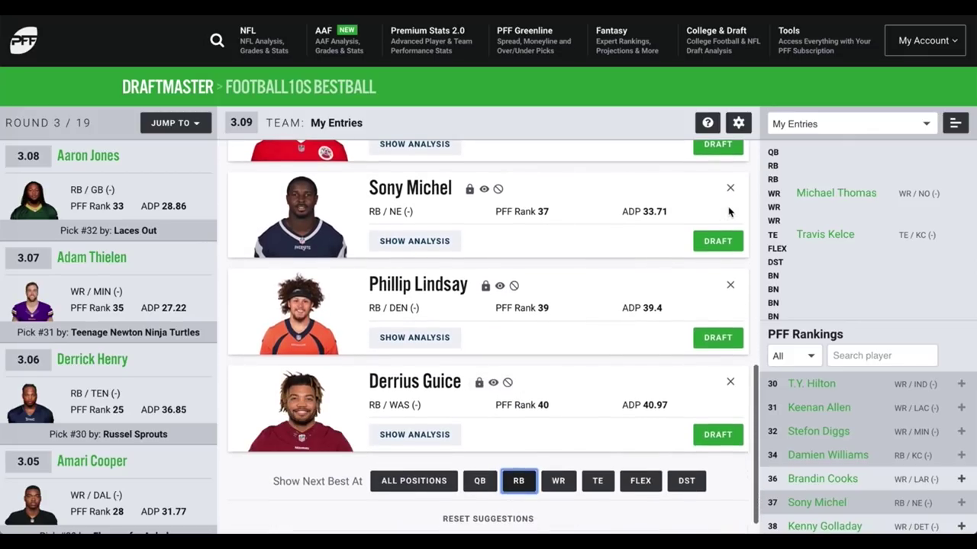
Filter the PFF rankings to RB and draft Damien Williams at pick 3.09
left_click(804, 362)
left_click(795, 449)
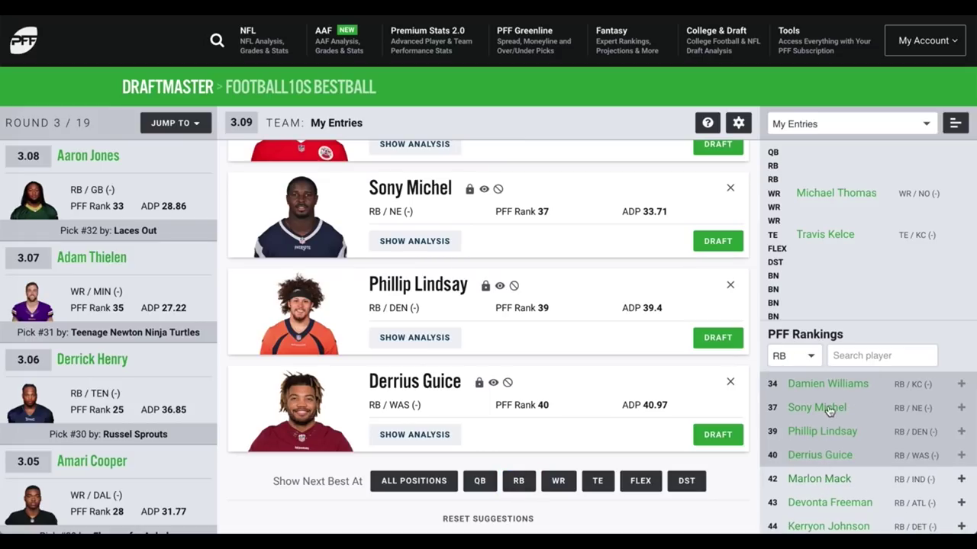
scroll(554, 316, "down", 5)
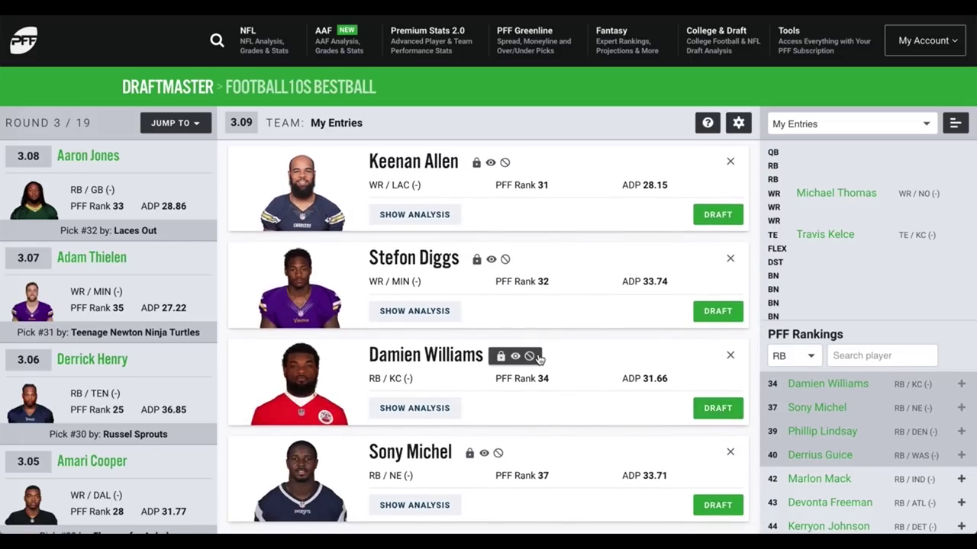
scroll(537, 355, "down", 1)
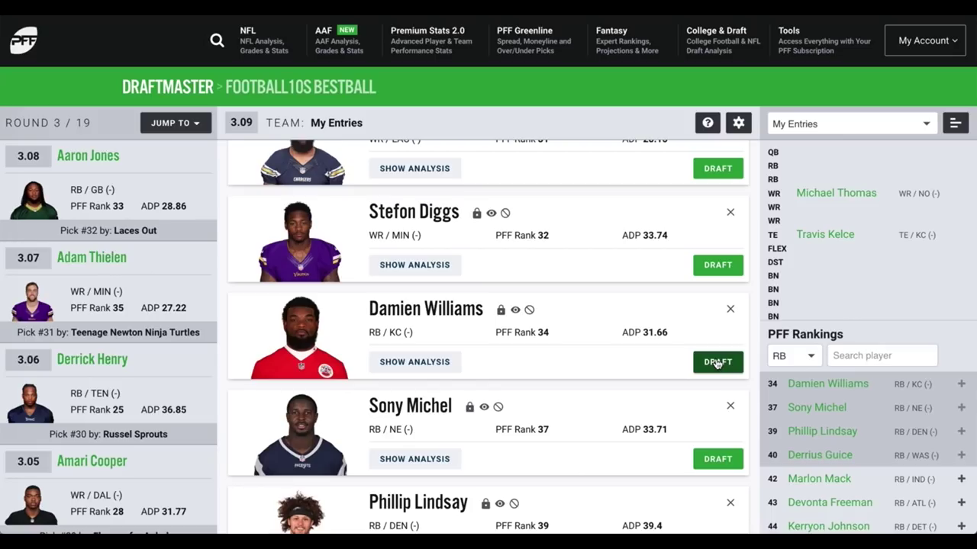
left_click(718, 363)
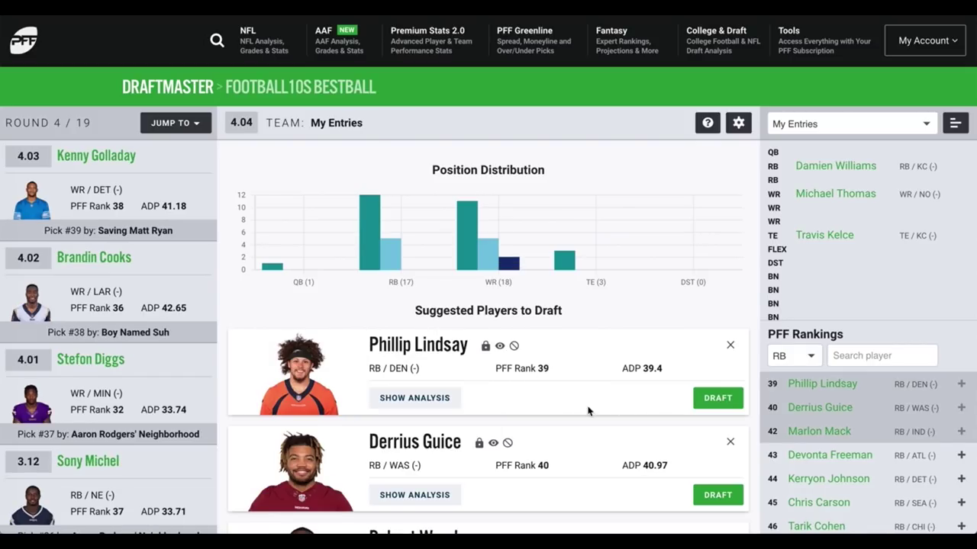
Draft Phillip Lindsay at pick 4.04 and Cooper Kupp in round 5
scroll(603, 395, "down", 2)
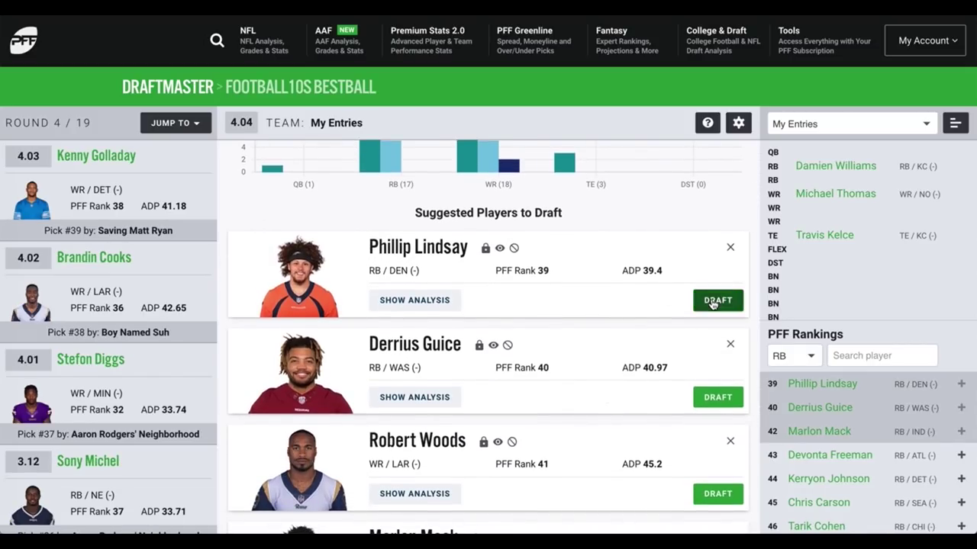
left_click(717, 300)
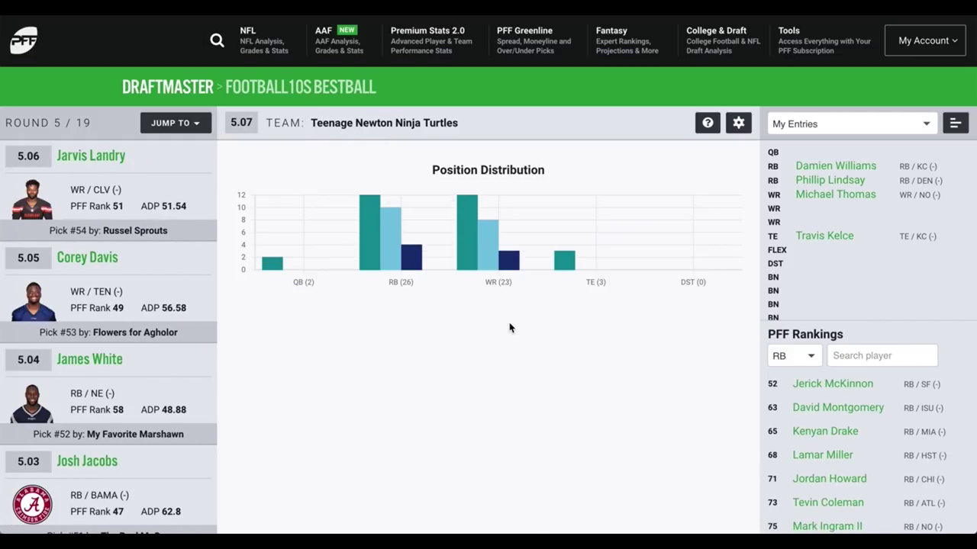
scroll(576, 406, "down", 3)
left_click(717, 396)
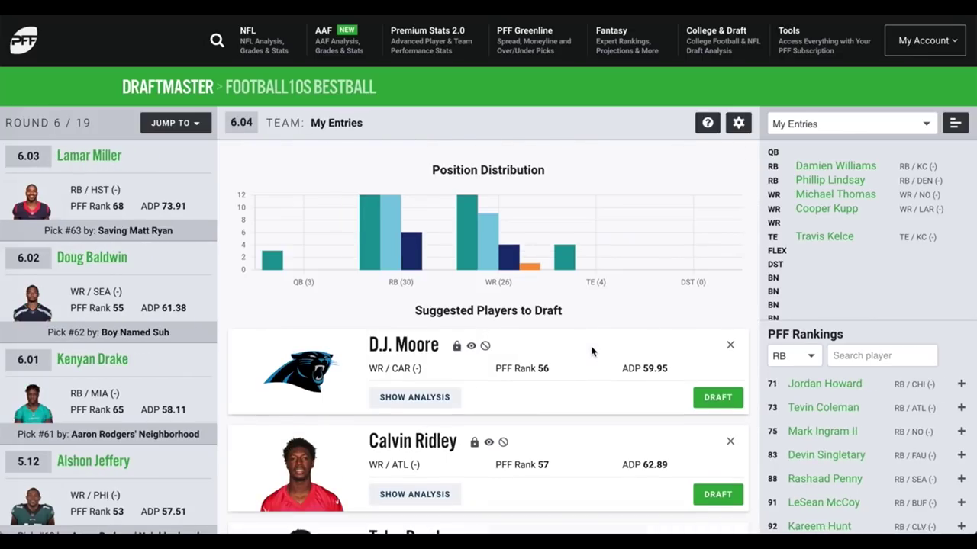
Compare the suggested wide receivers and draft Calvin Ridley at pick 6.04
scroll(579, 391, "down", 5)
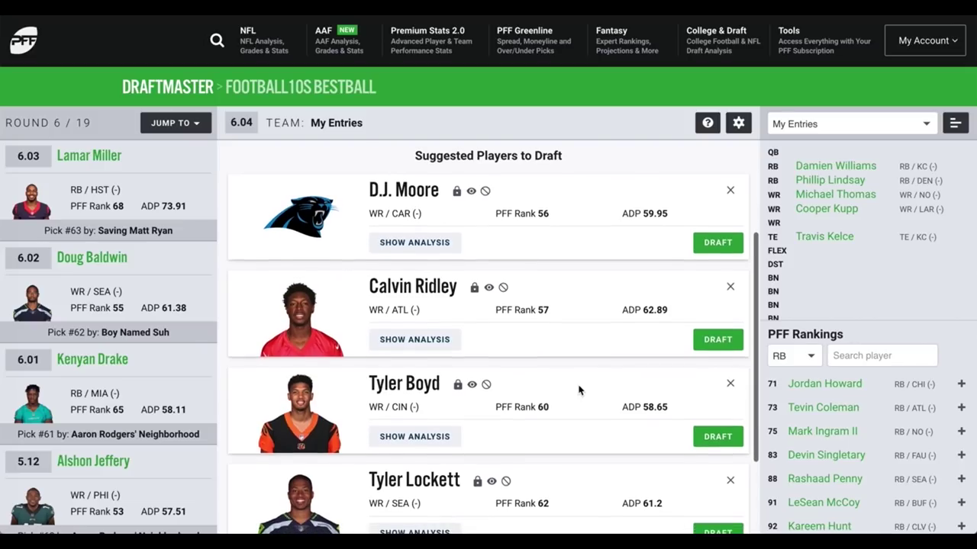
scroll(603, 296, "down", 2)
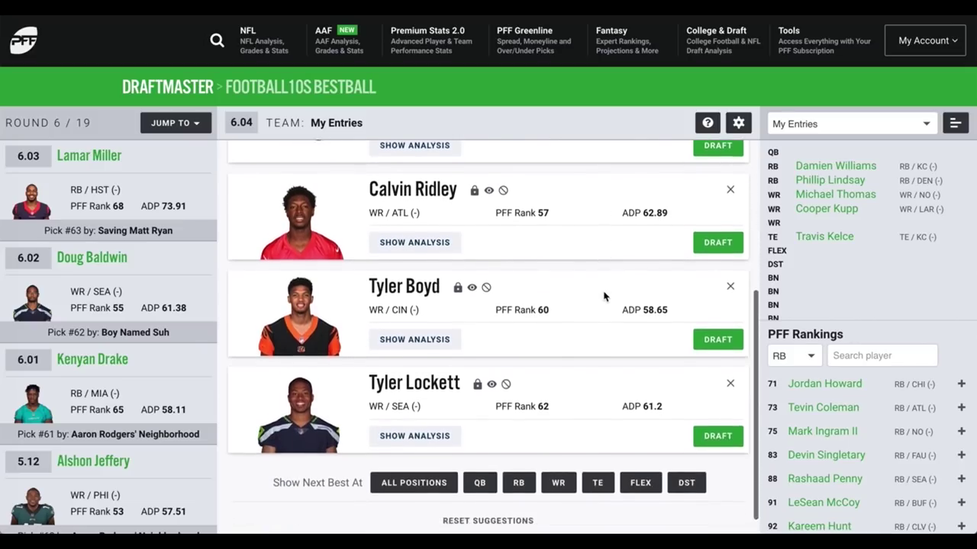
scroll(604, 296, "up", 2)
left_click(726, 330)
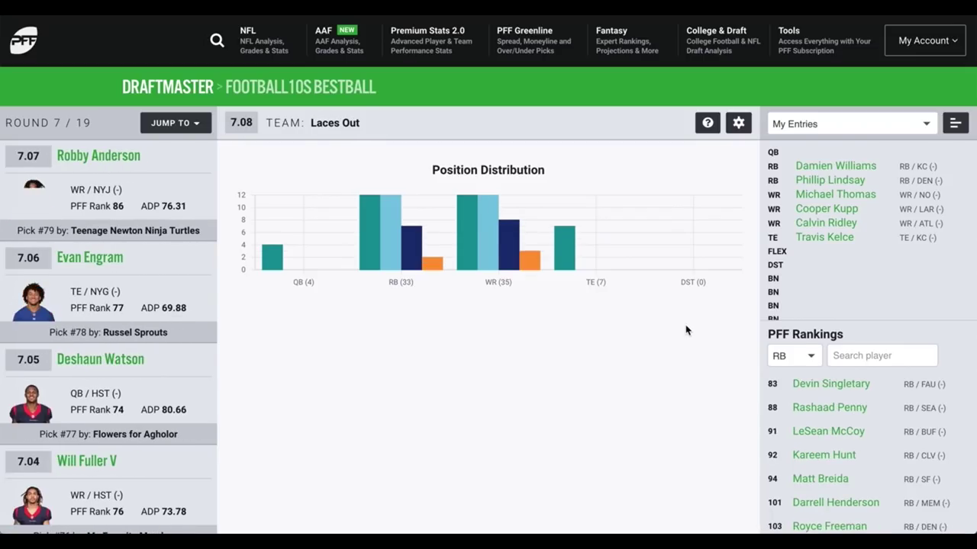
Look through the suggestions for pick 7.09 and draft running back Devin Singletary
scroll(637, 358, "down", 3)
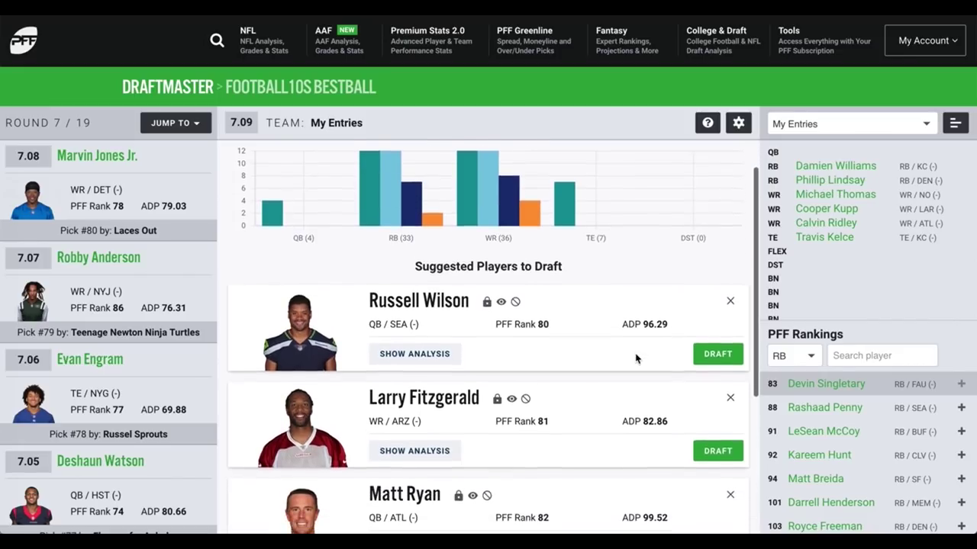
scroll(637, 359, "down", 1)
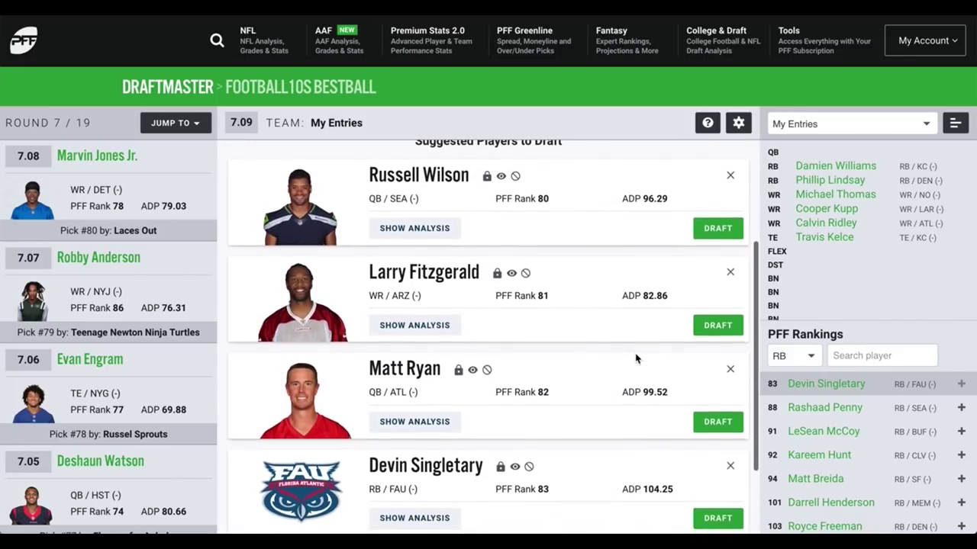
scroll(636, 359, "down", 2)
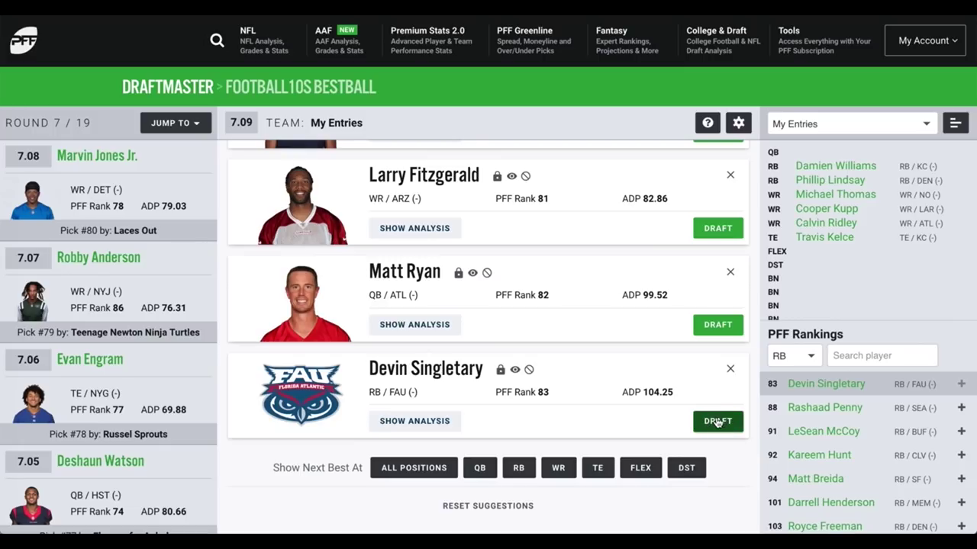
left_click(717, 422)
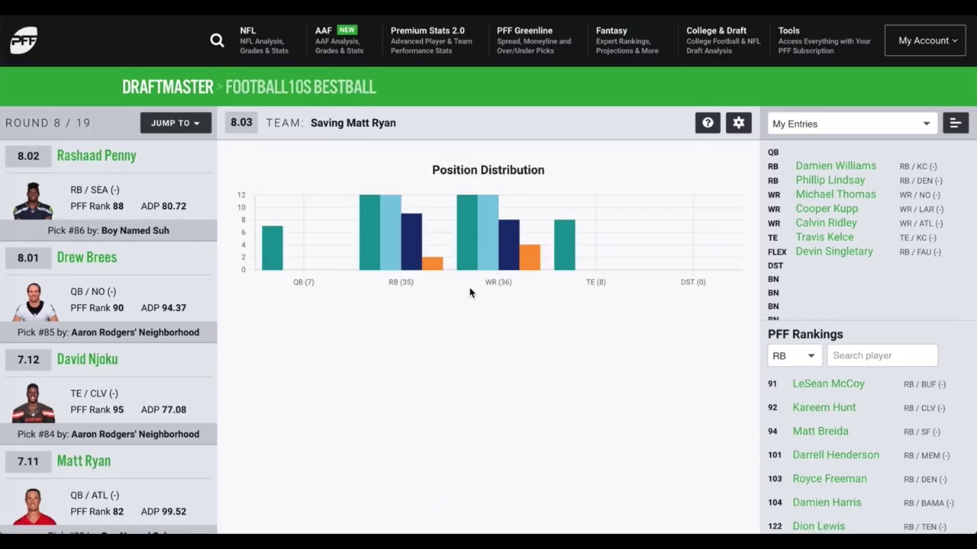
Review the quarterback suggestions for pick 8.04 and add the next two best wide receivers to the list
scroll(568, 318, "down", 2)
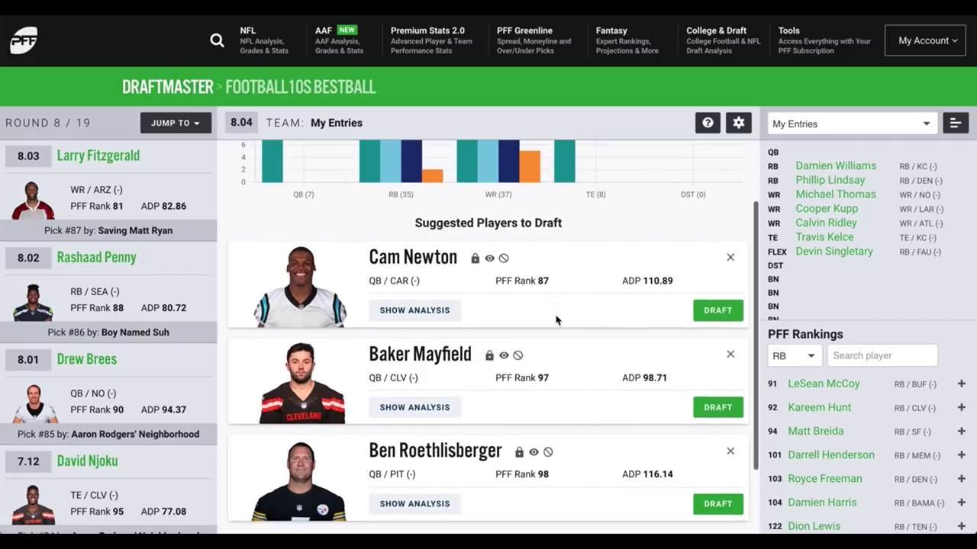
scroll(556, 320, "up", 2)
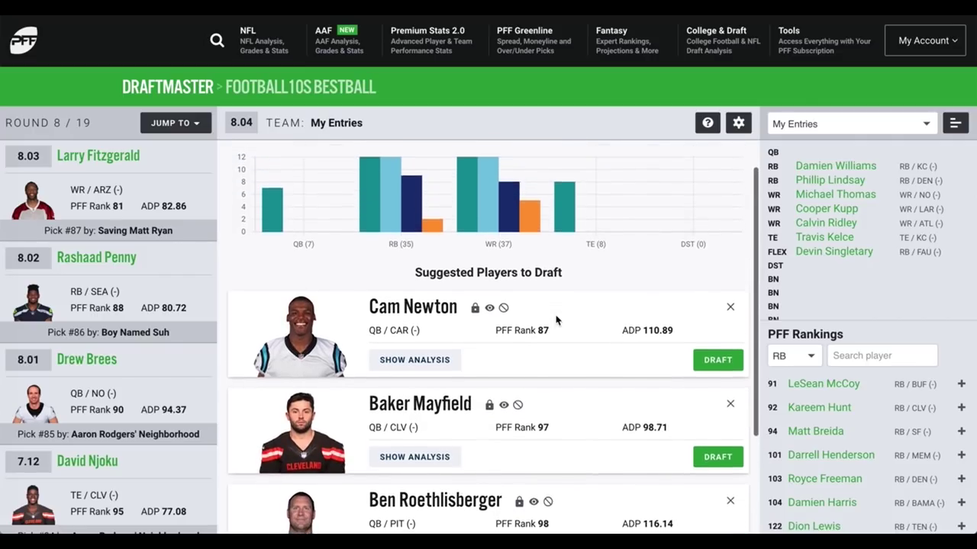
scroll(556, 320, "down", 3)
scroll(557, 319, "down", 1)
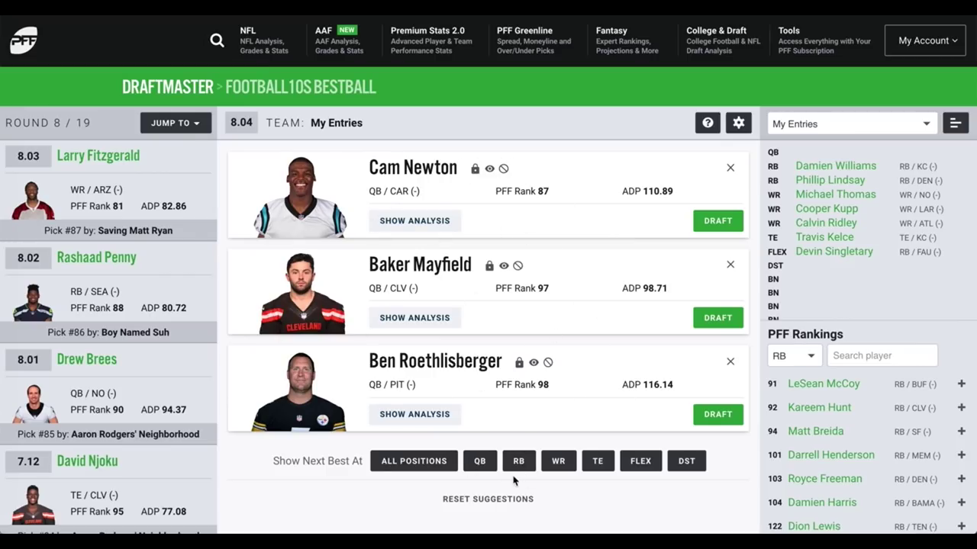
left_click(559, 462)
scroll(565, 468, "down", 2)
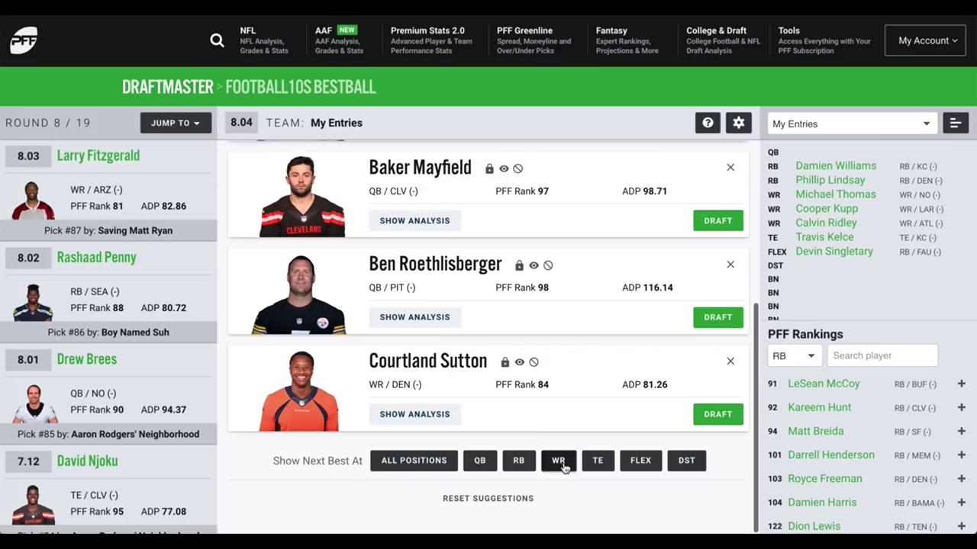
left_click(557, 465)
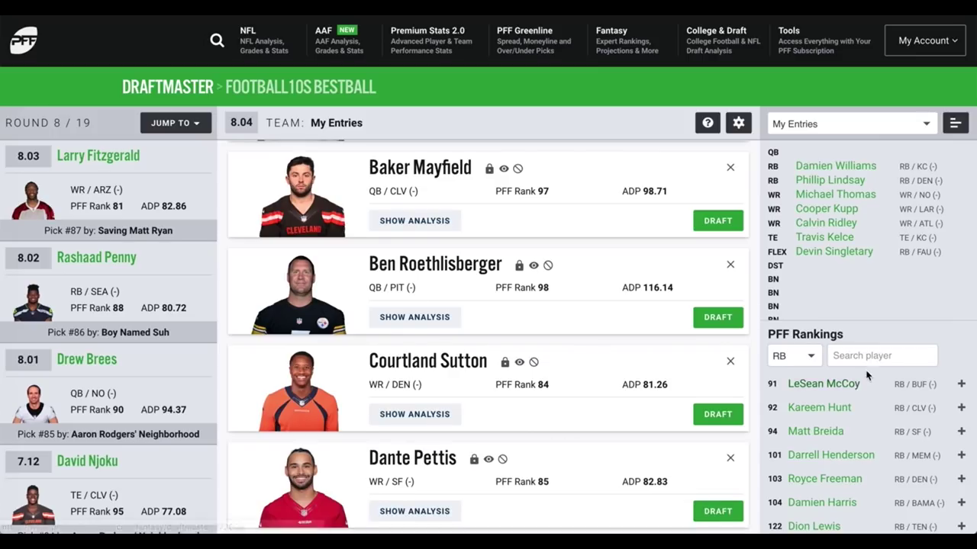
Filter the PFF rankings to WR and draft Courtland Sutton at pick 8.04
left_click(810, 363)
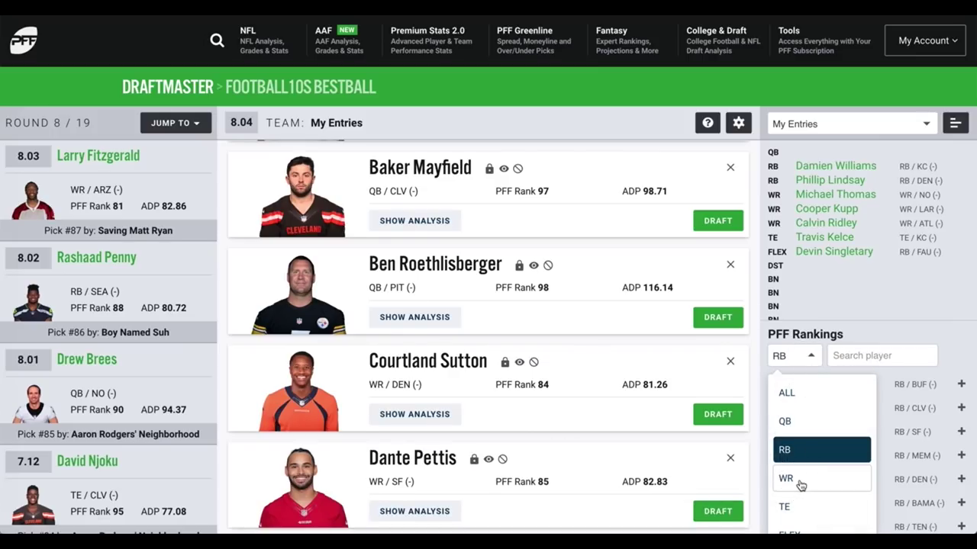
left_click(799, 479)
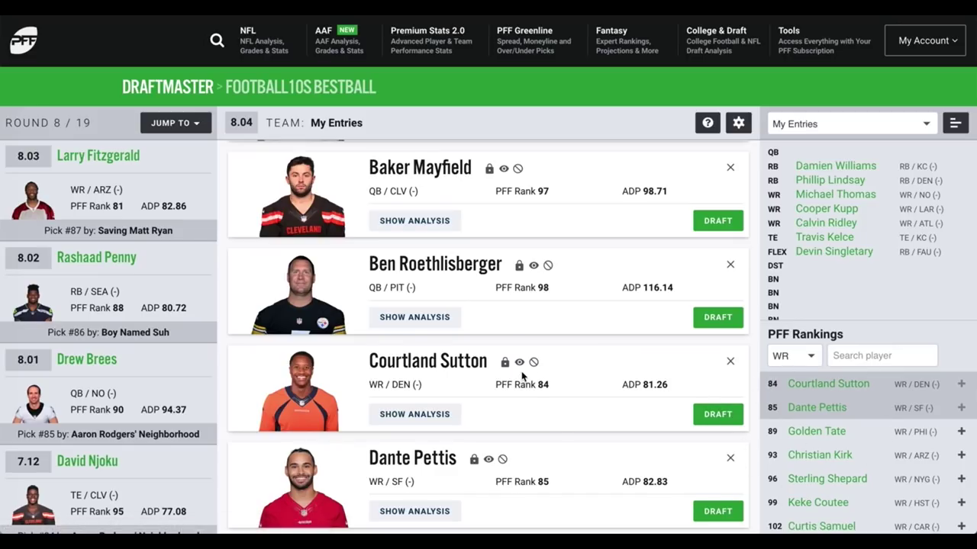
left_click(704, 421)
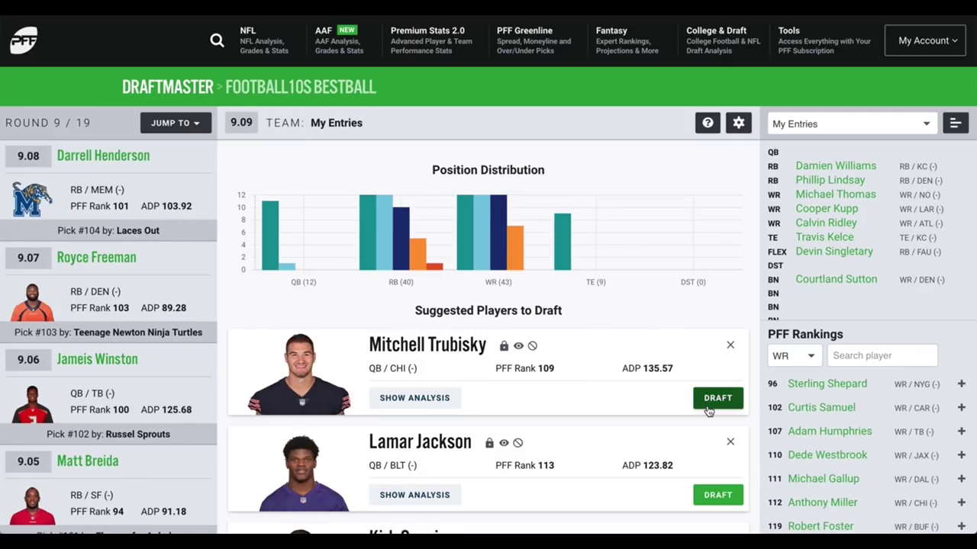
Add the next best running back to the suggestions for pick 9.09 and draft Damien Harris
scroll(624, 327, "down", 3)
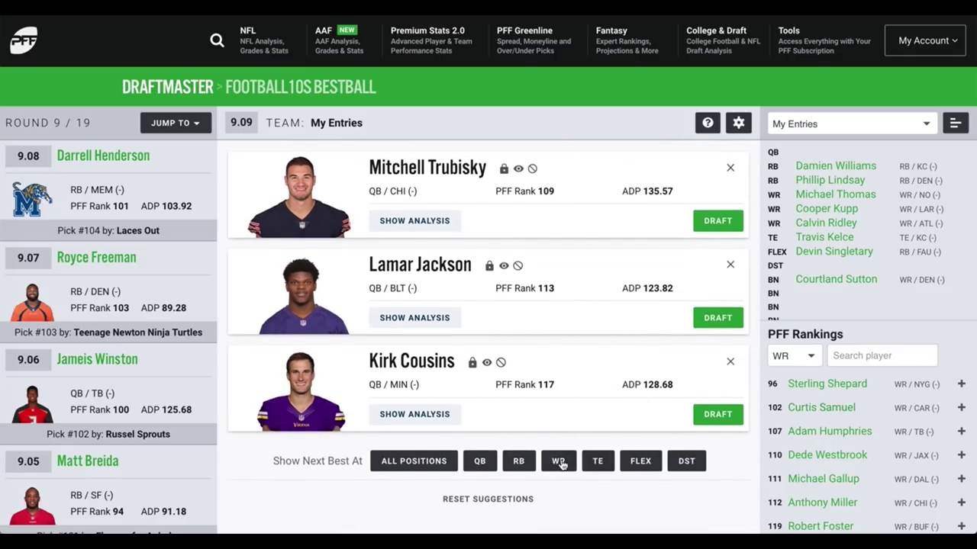
left_click(518, 460)
scroll(578, 375, "down", 2)
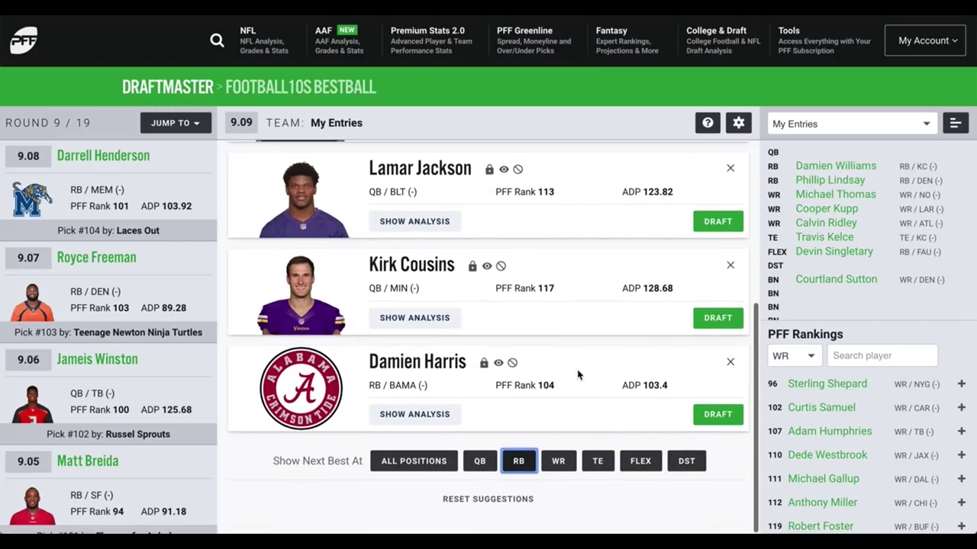
left_click(717, 417)
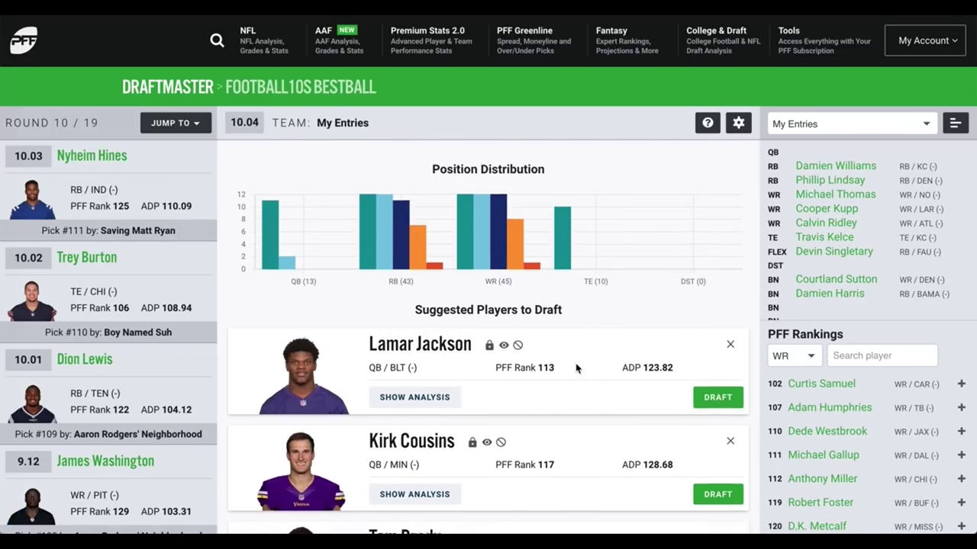
Draft quarterback Lamar Jackson at pick 10.04 and look over the suggestions for pick 11.09
scroll(576, 368, "down", 2)
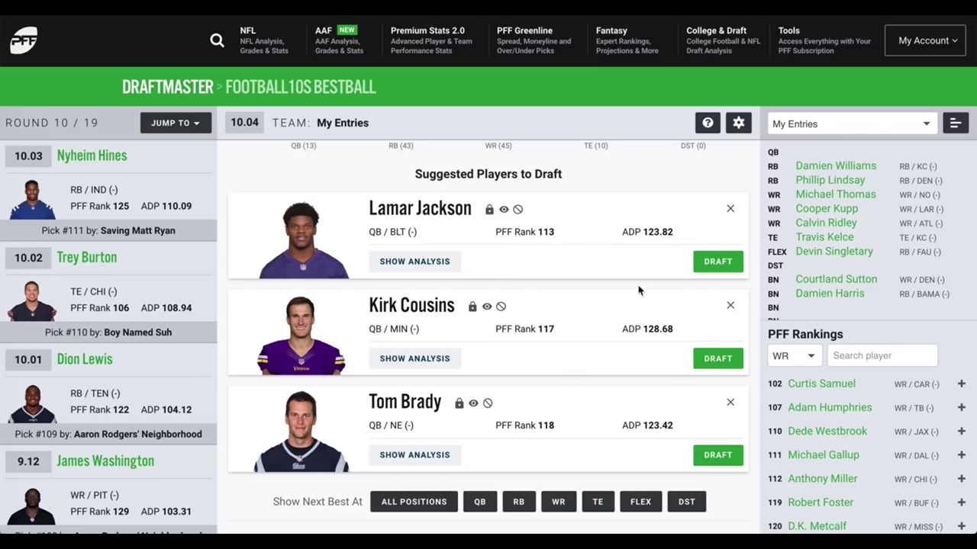
left_click(721, 261)
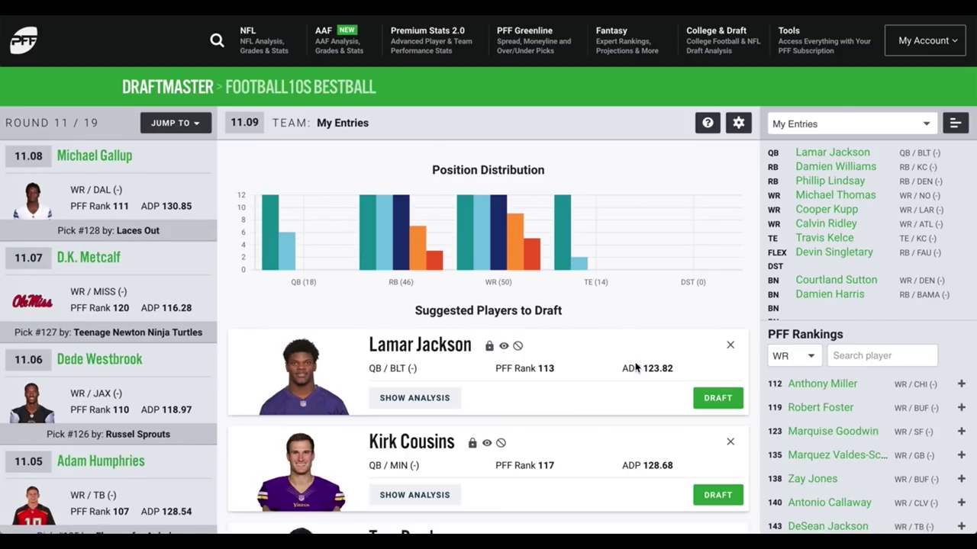
scroll(636, 367, "down", 1)
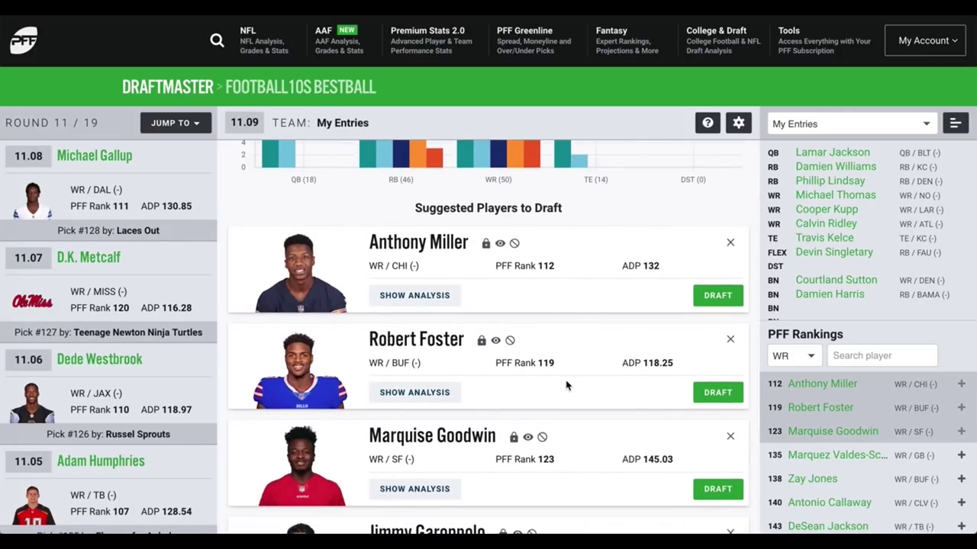
Draft quarterback Jimmy Garoppolo from the suggested players at pick 11.09
scroll(566, 386, "down", 1)
scroll(567, 386, "down", 1)
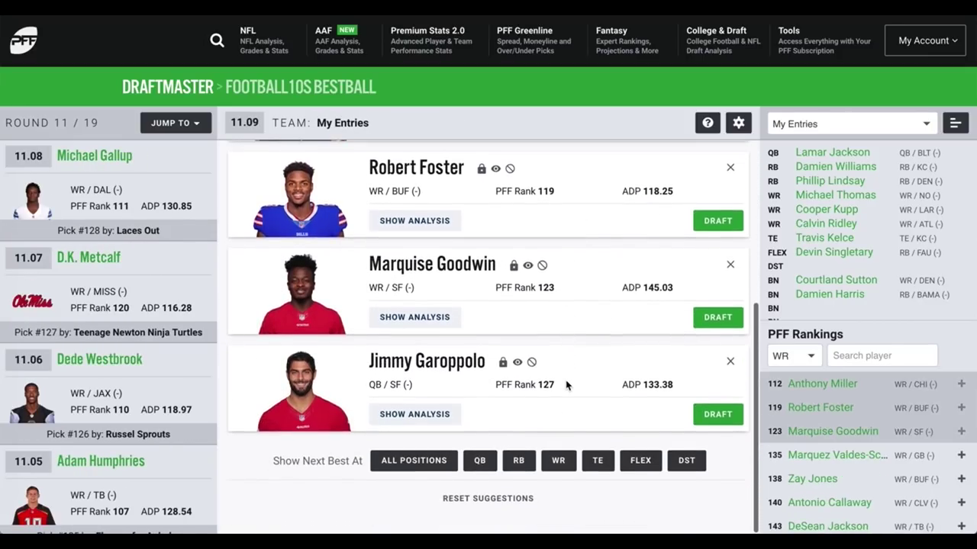
left_click(717, 415)
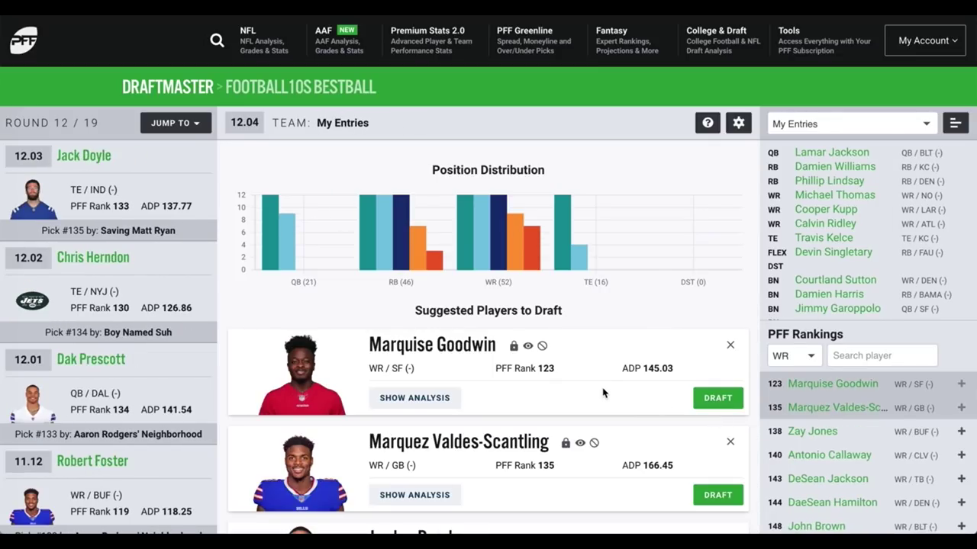
Compare the suggestions for pick 12.04, filter the PFF rankings to TE, and draft Jordan Reed
scroll(606, 393, "down", 5)
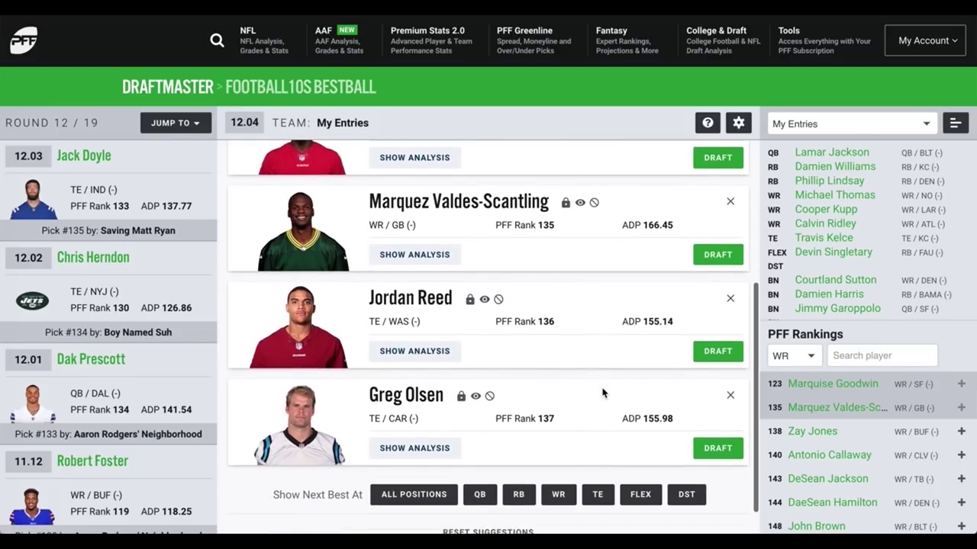
scroll(861, 234, "down", 3)
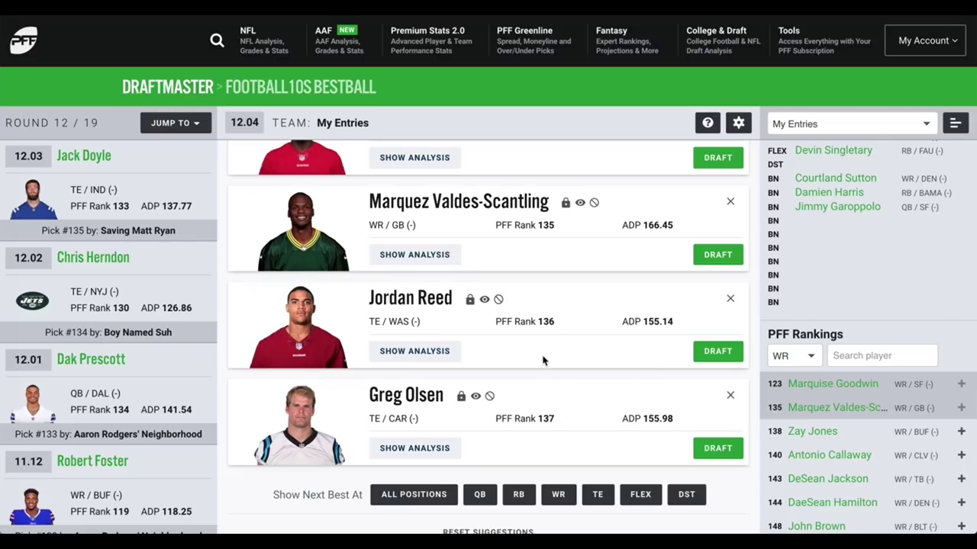
scroll(564, 347, "up", 2)
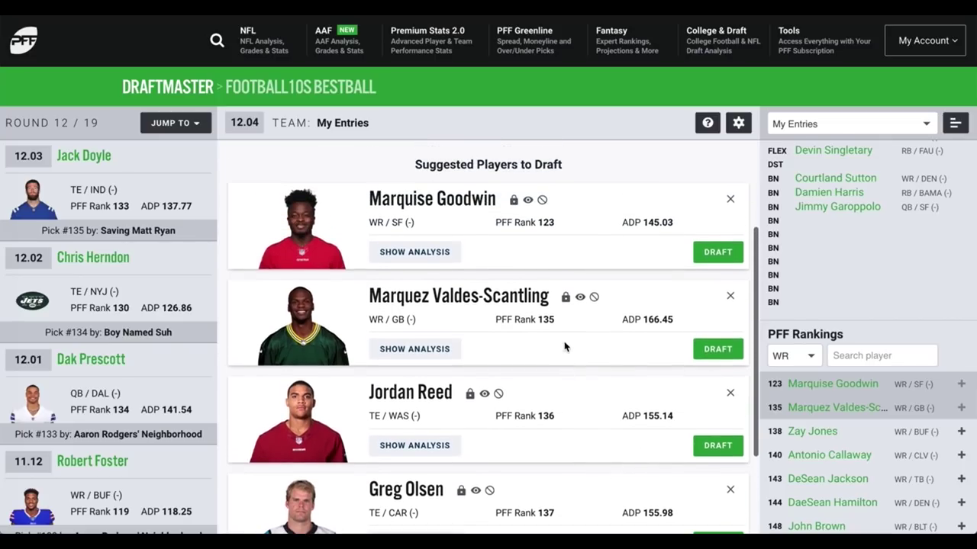
scroll(563, 345, "down", 3)
left_click(805, 361)
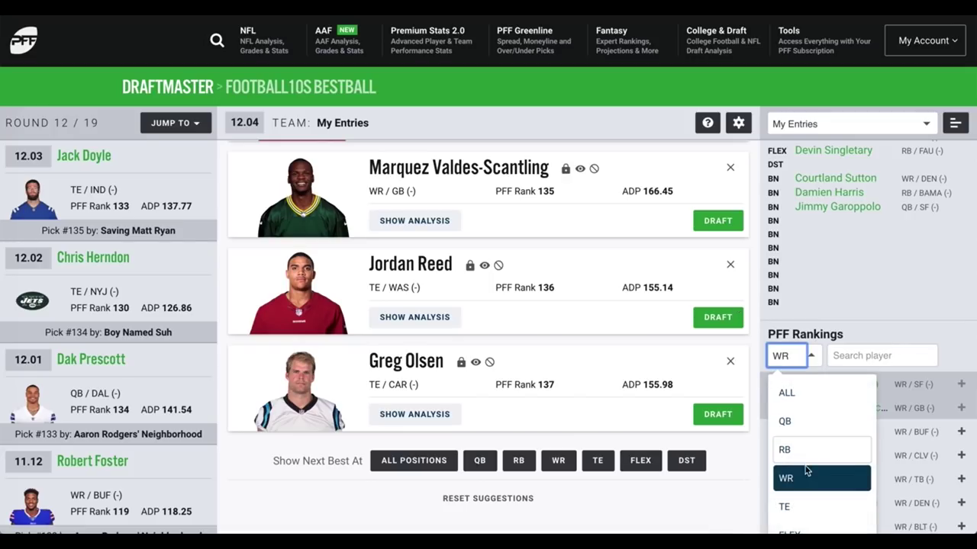
left_click(786, 506)
scroll(658, 328, "up", 4)
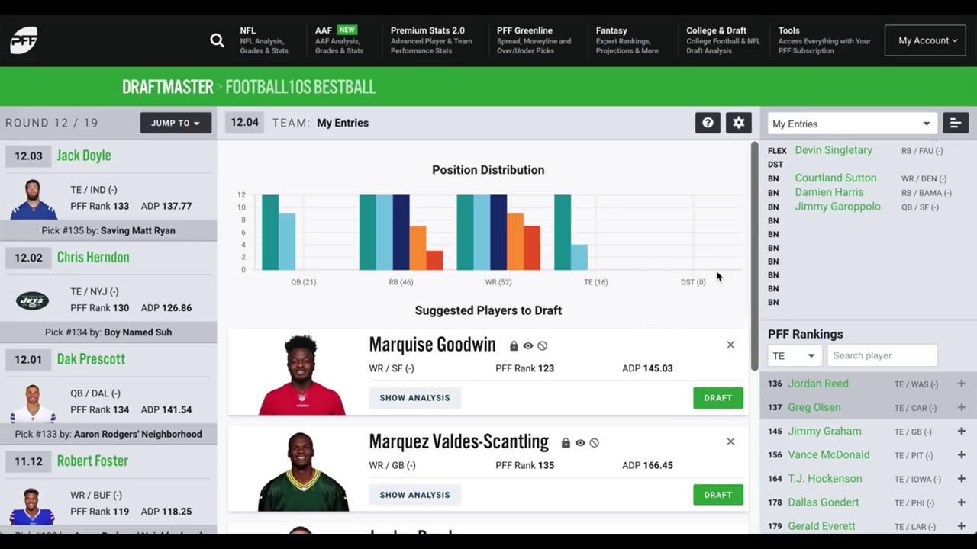
scroll(630, 288, "down", 4)
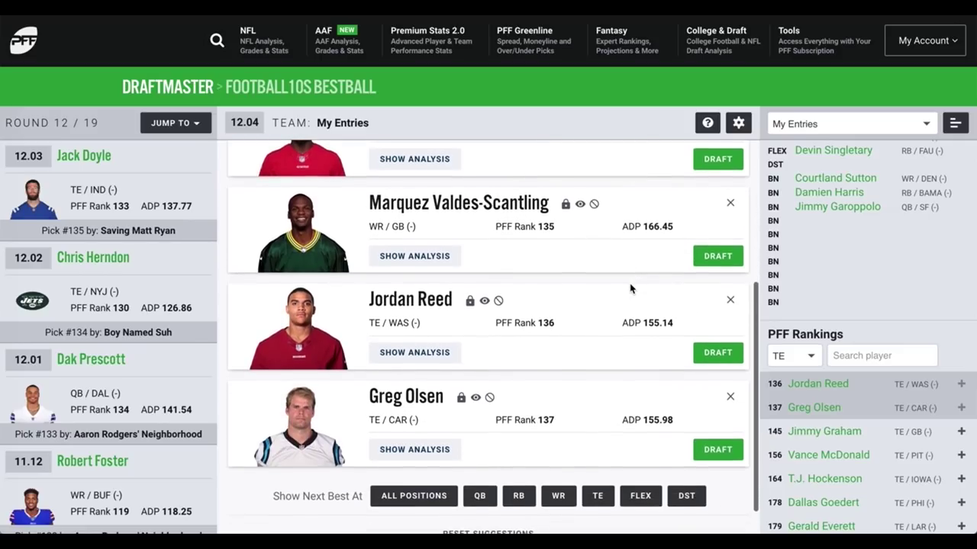
left_click(716, 354)
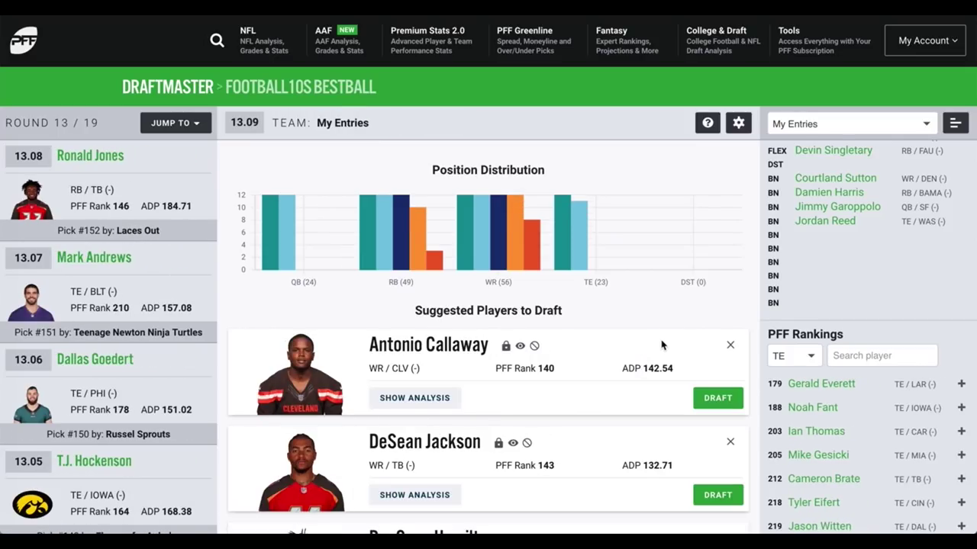
Draft wide receiver Antonio Callaway at pick 13.09 and running back D'Onta Foreman at pick 14.04
scroll(663, 308, "down", 2)
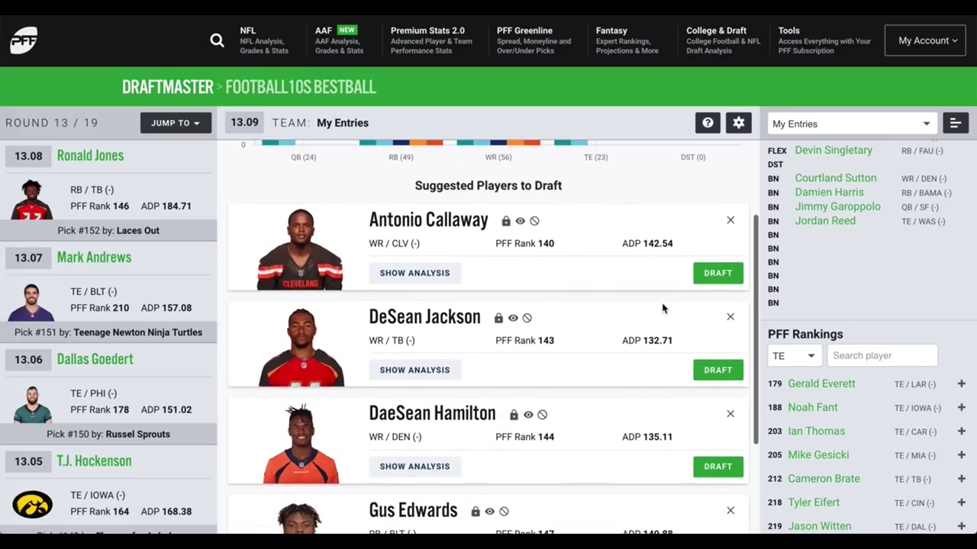
left_click(718, 275)
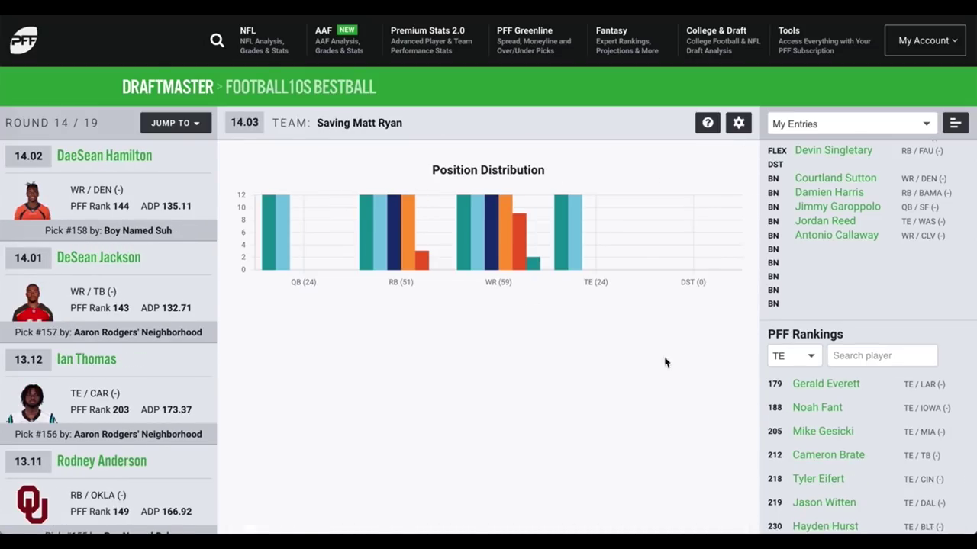
scroll(624, 402, "down", 4)
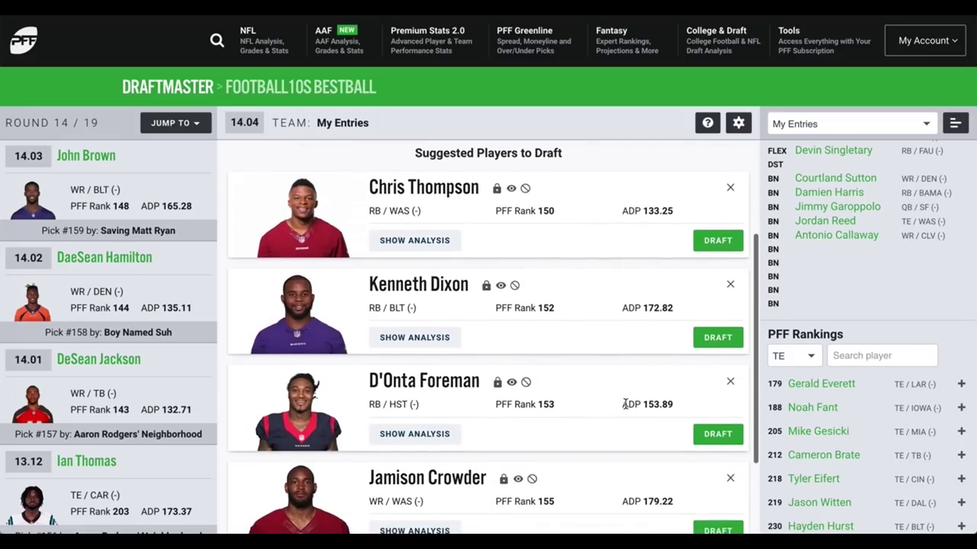
left_click(715, 342)
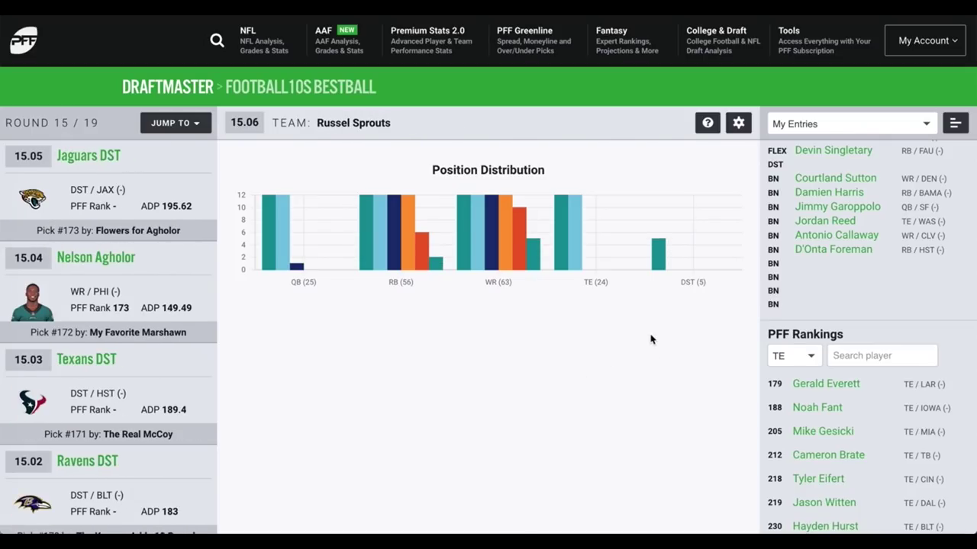
Draft the Saints DST at pick 15.09 and wide receiver Kenny Stills at pick 16.04
scroll(643, 364, "down", 2)
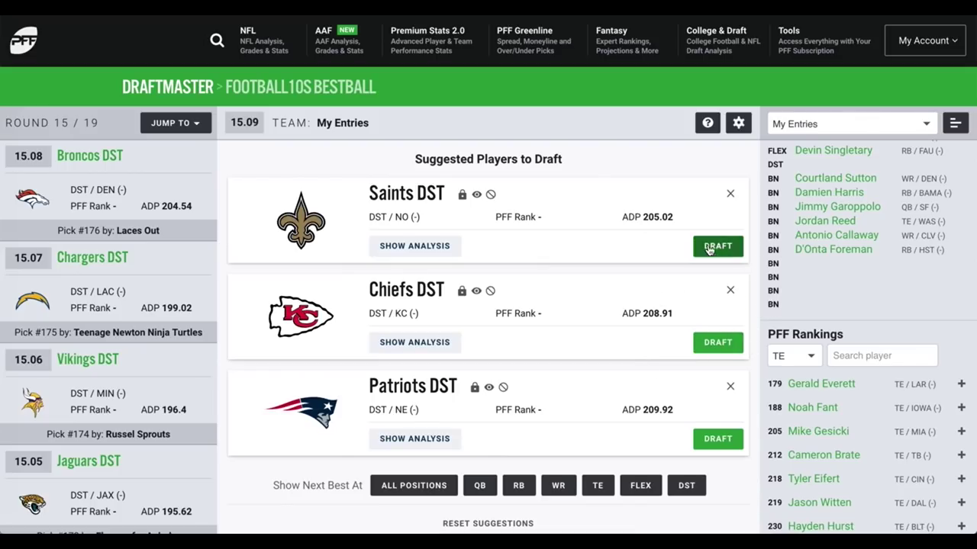
left_click(710, 248)
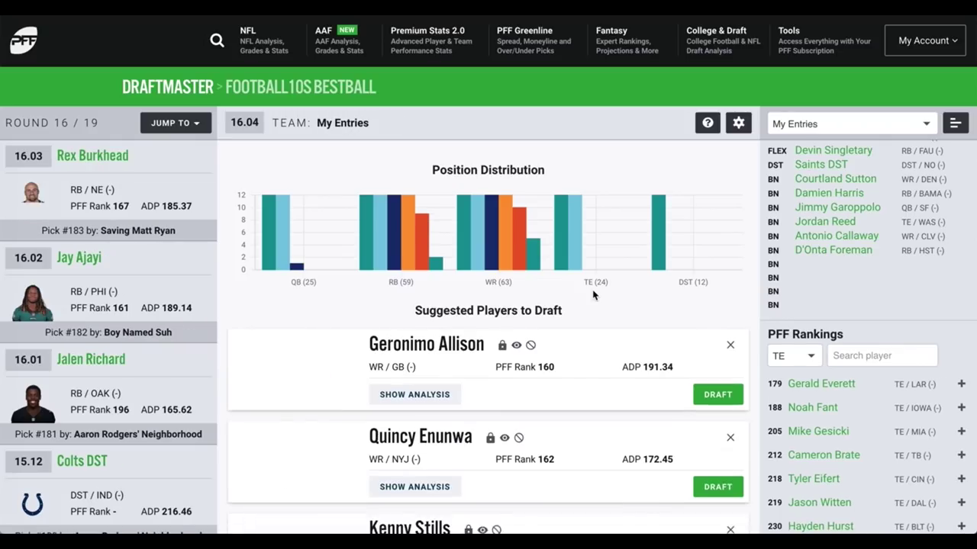
scroll(573, 323, "down", 2)
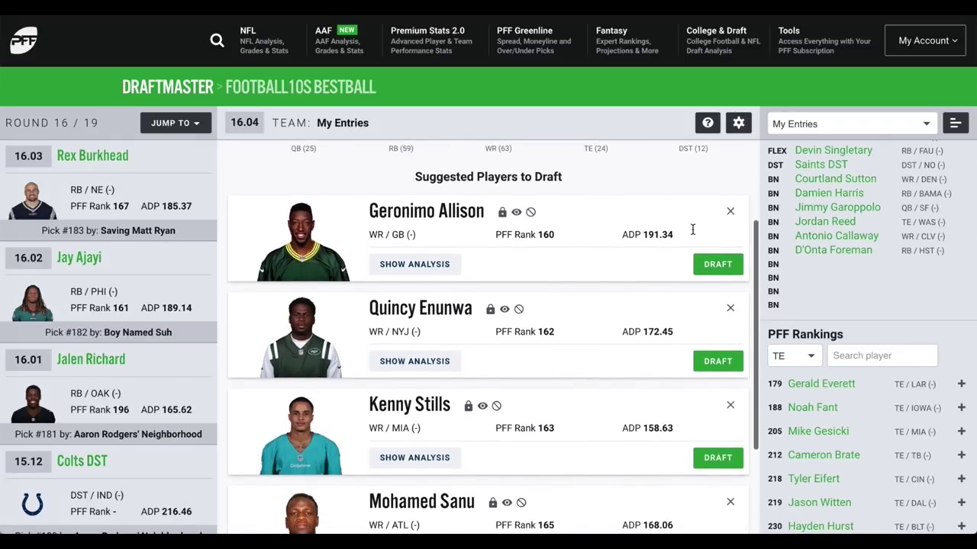
scroll(577, 283, "down", 1)
left_click(714, 395)
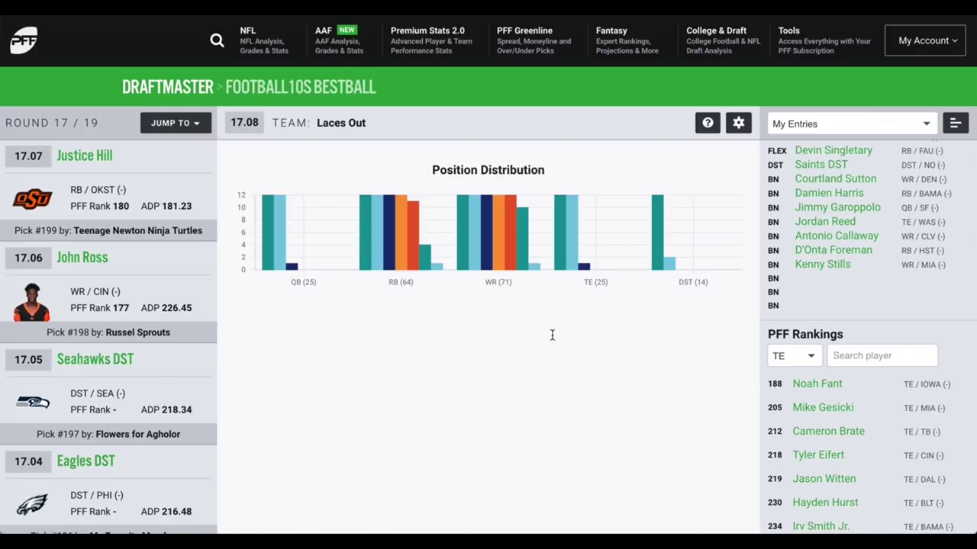
Draft wide receiver DeVante Parker at pick 17.09 and running back Benny Snell Jr. at pick 18.04
scroll(549, 344, "down", 2)
scroll(551, 356, "down", 2)
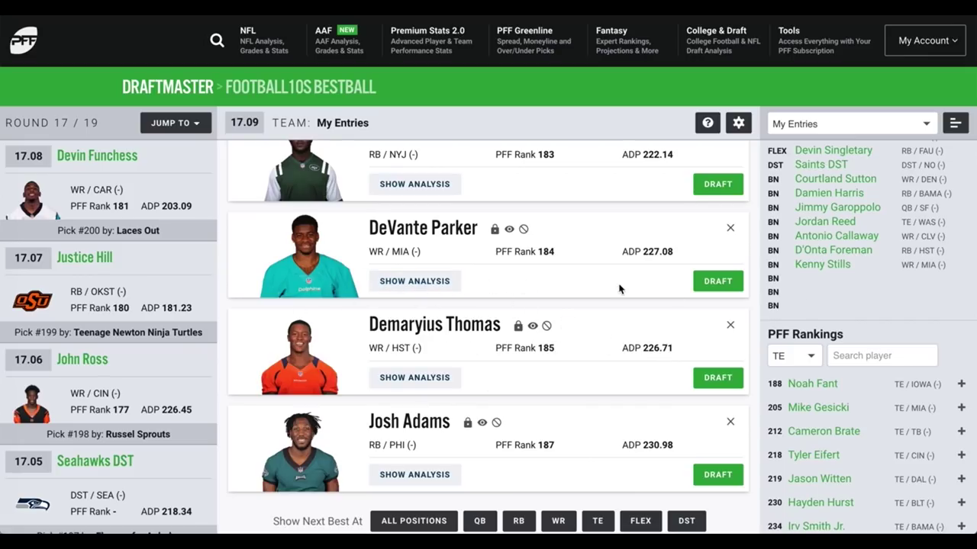
left_click(709, 280)
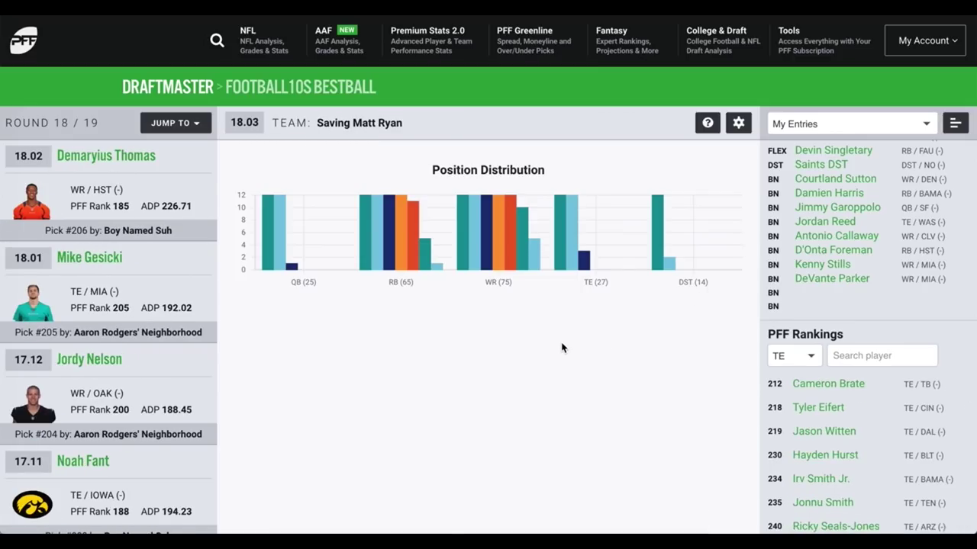
scroll(562, 347, "down", 3)
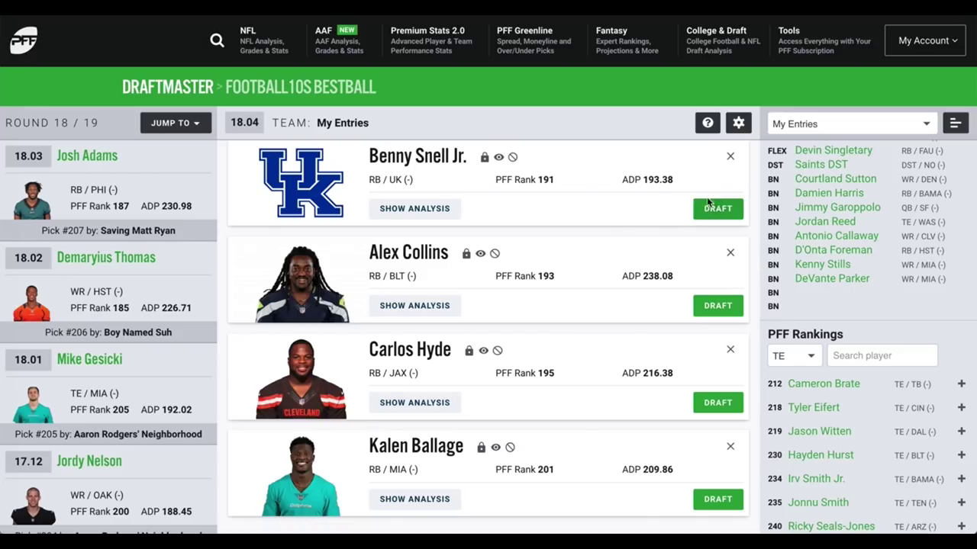
left_click(706, 216)
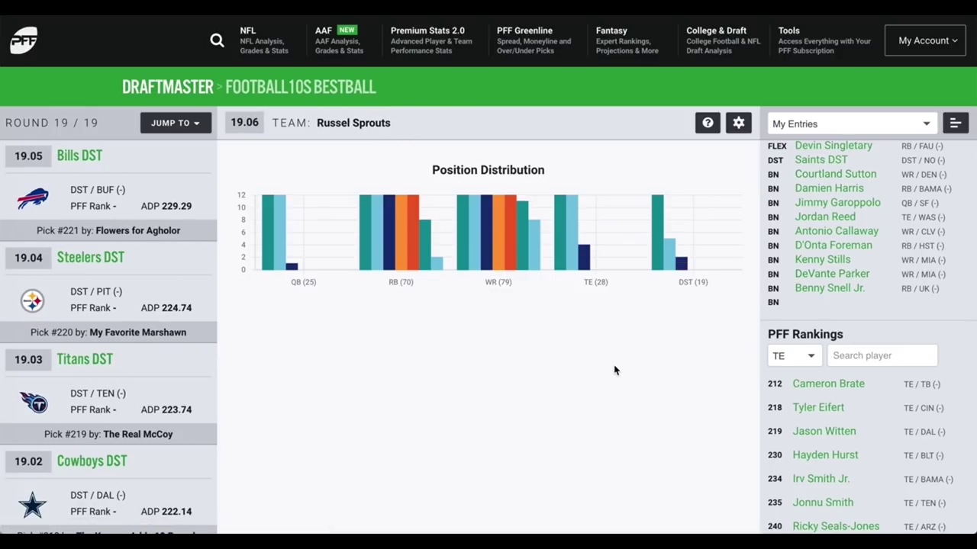
Draft the Panthers DST at pick 19.09 to finish the mock draft and open the draft results
scroll(615, 369, "down", 2)
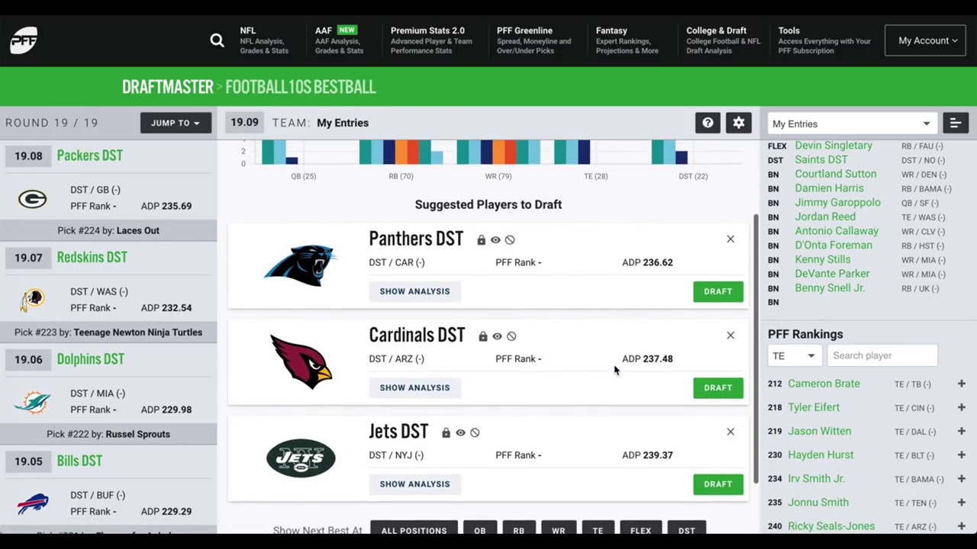
left_click(708, 293)
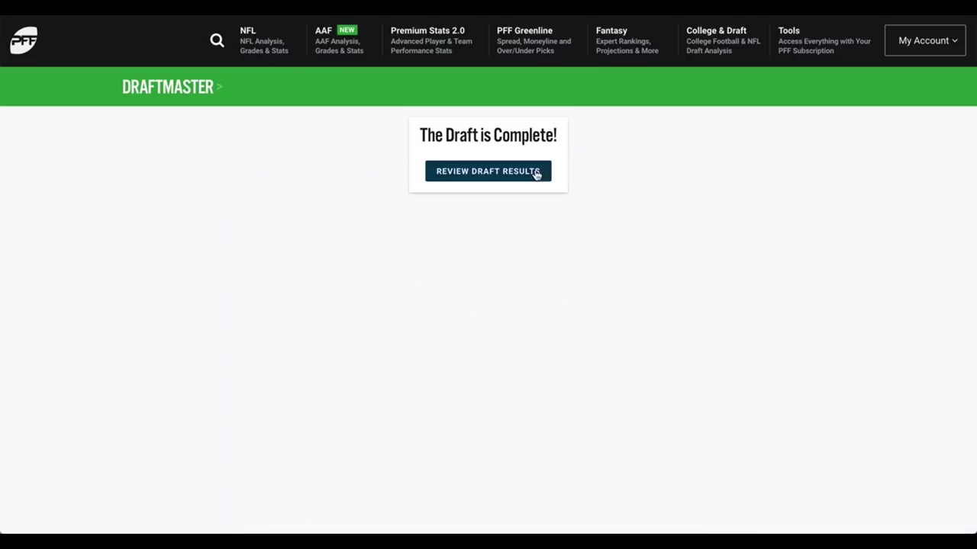
left_click(536, 174)
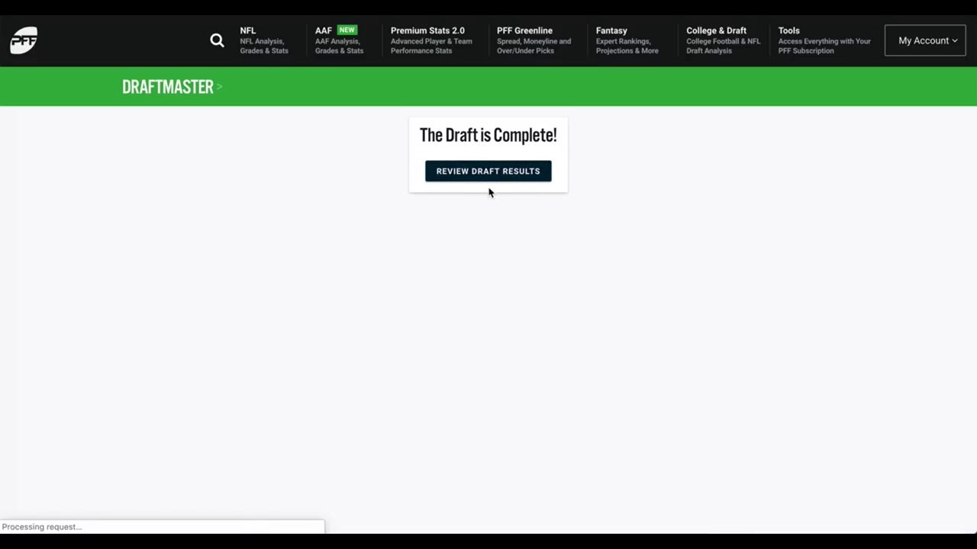
Review the saved draft results for all 19 rounds, examining the picks in the My Entries column
scroll(472, 369, "down", 5)
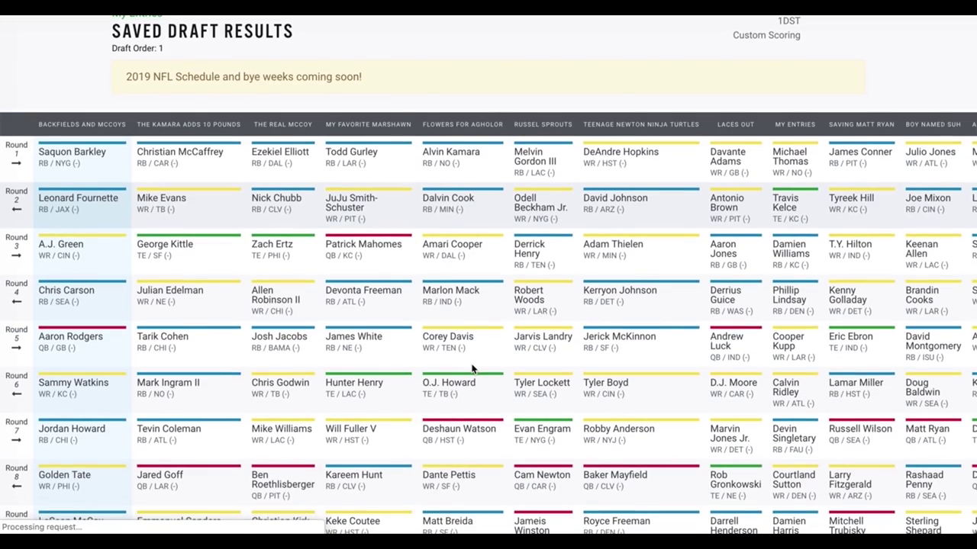
scroll(472, 369, "down", 6)
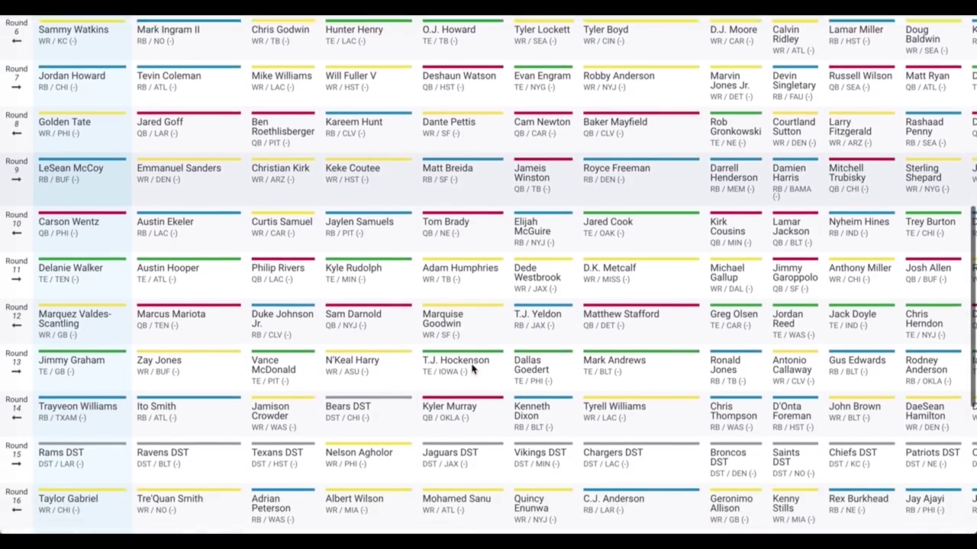
scroll(472, 369, "up", 2)
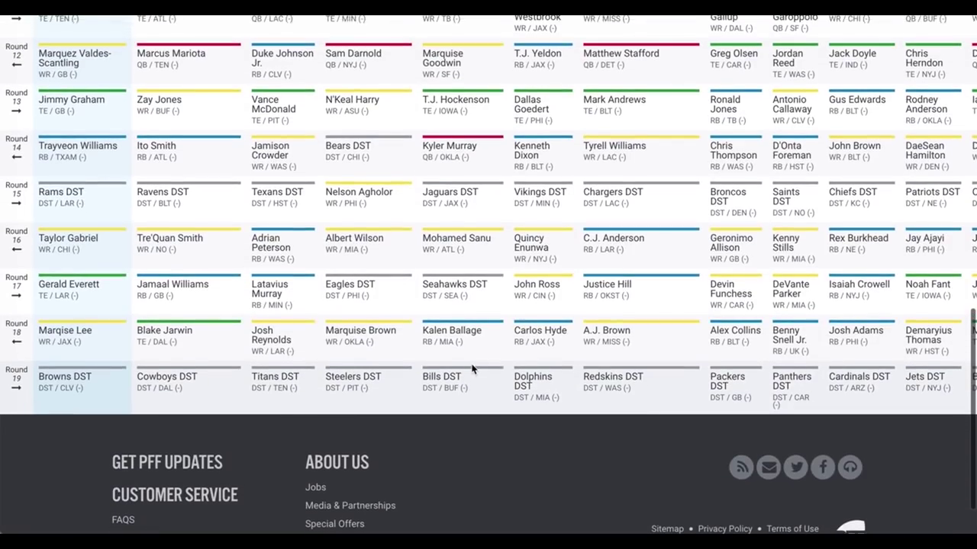
scroll(473, 369, "up", 8)
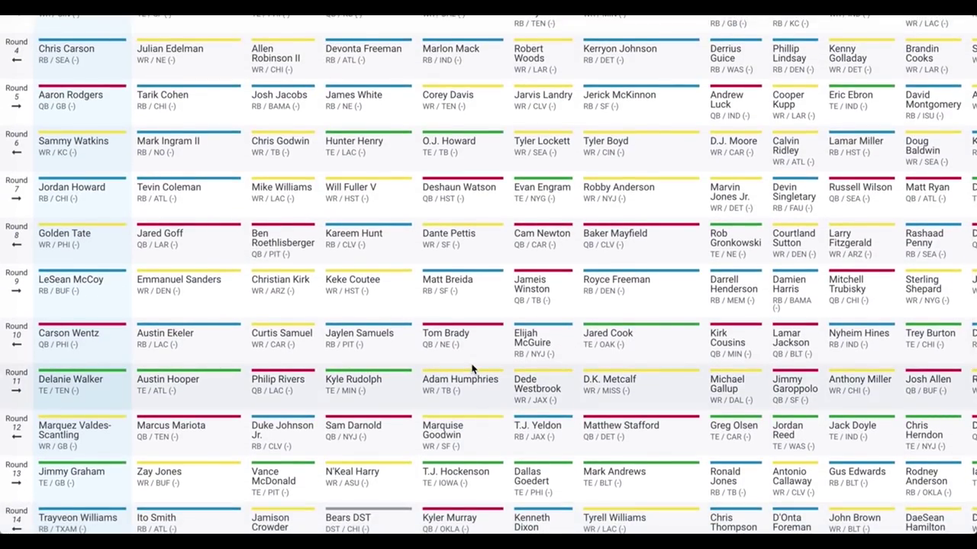
scroll(472, 369, "up", 5)
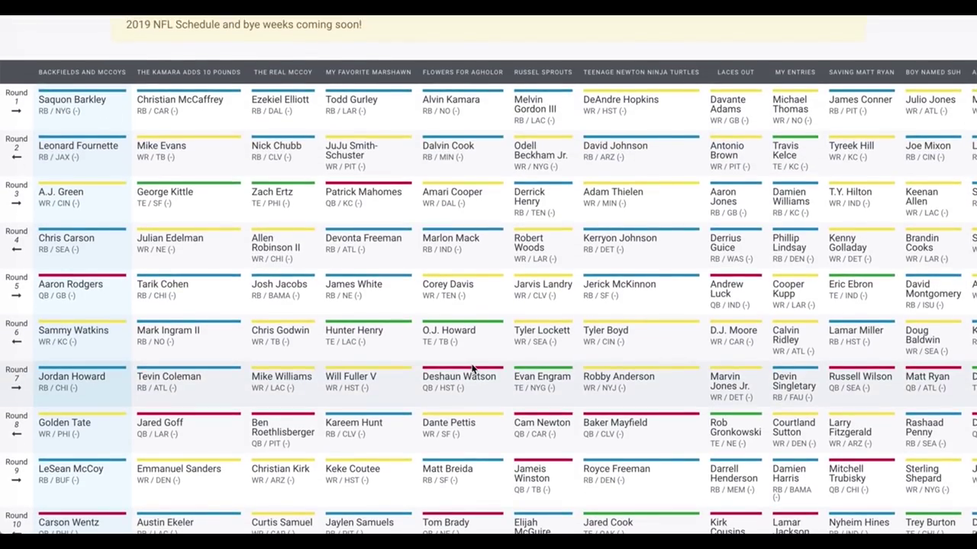
scroll(473, 369, "up", 2)
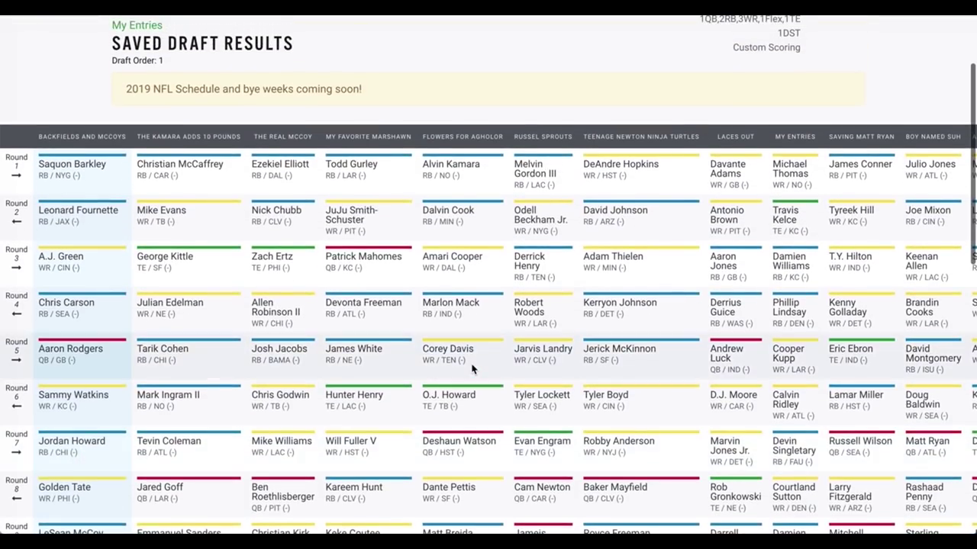
scroll(472, 369, "up", 1)
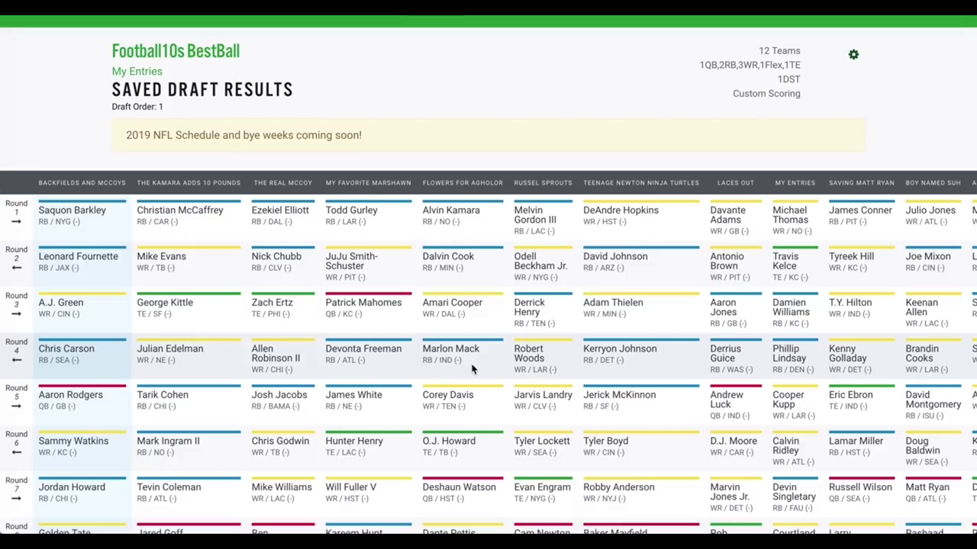
scroll(473, 369, "up", 1)
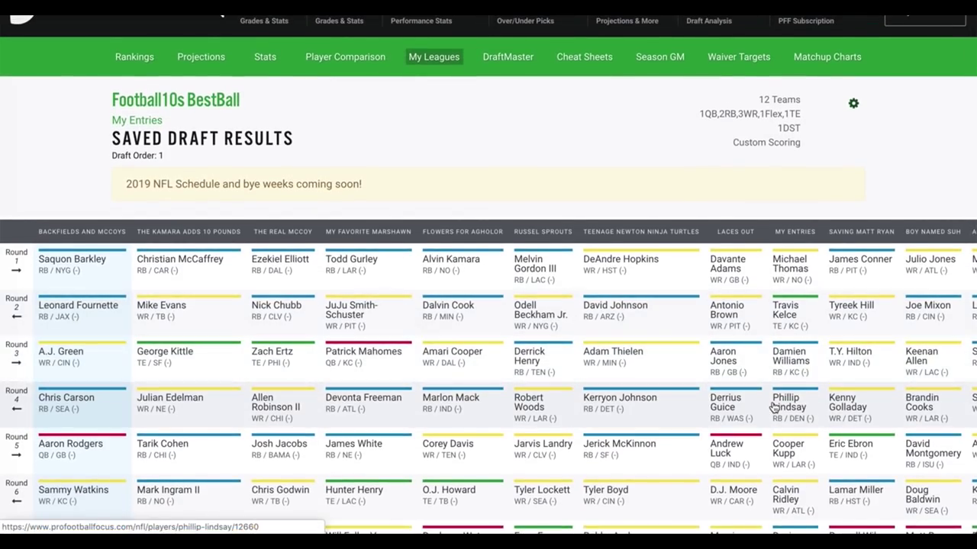
scroll(773, 408, "down", 3)
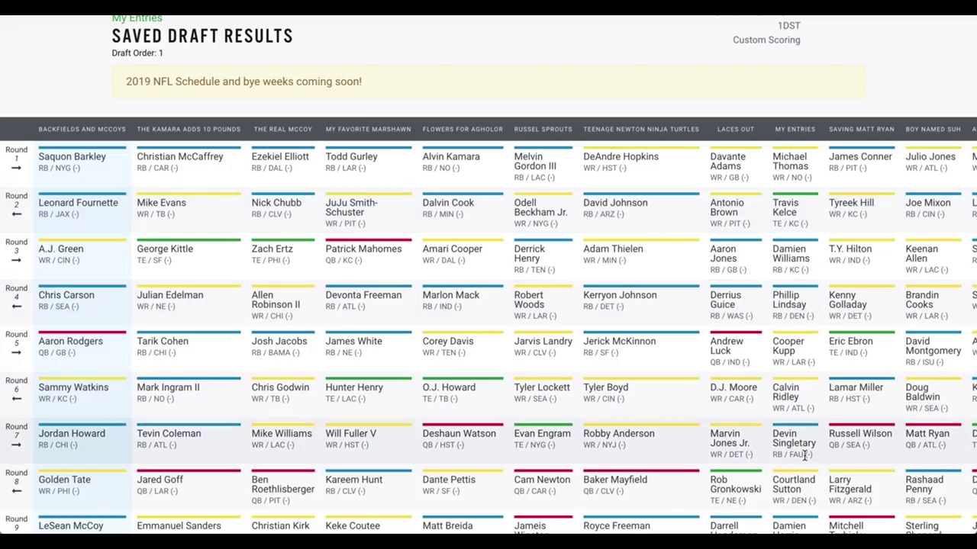
scroll(813, 348, "down", 4)
scroll(813, 351, "down", 2)
scroll(815, 351, "up", 2)
scroll(813, 351, "up", 6)
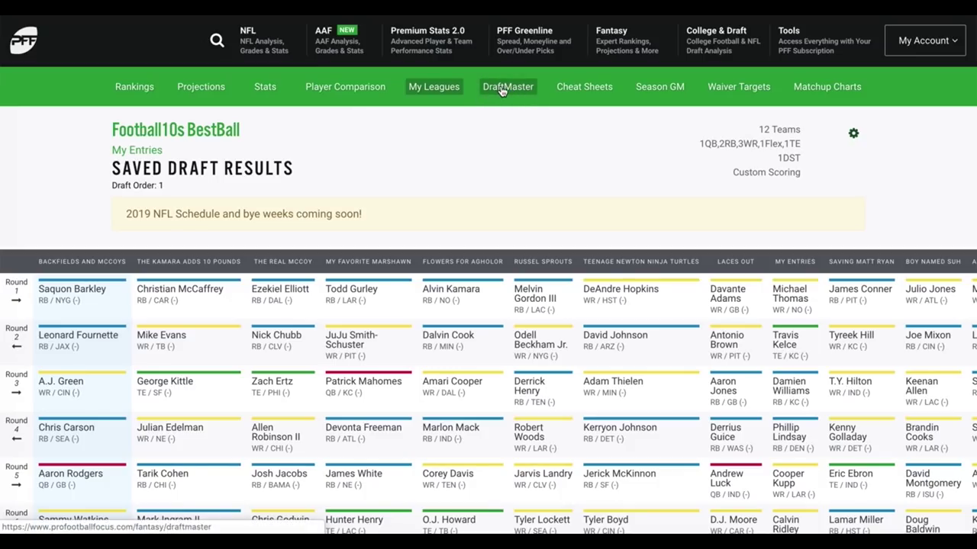
Open the Cheat Sheets page for the Football10s BestBall league
left_click(584, 93)
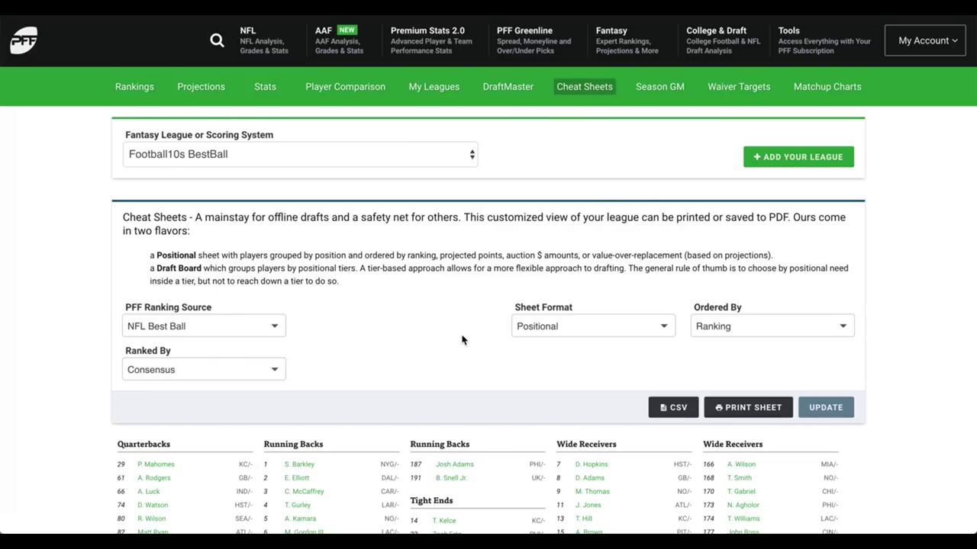
Examine the positional cheat sheet's rankings for quarterbacks, running backs, tight ends, wide receivers and defenses
scroll(461, 340, "down", 1)
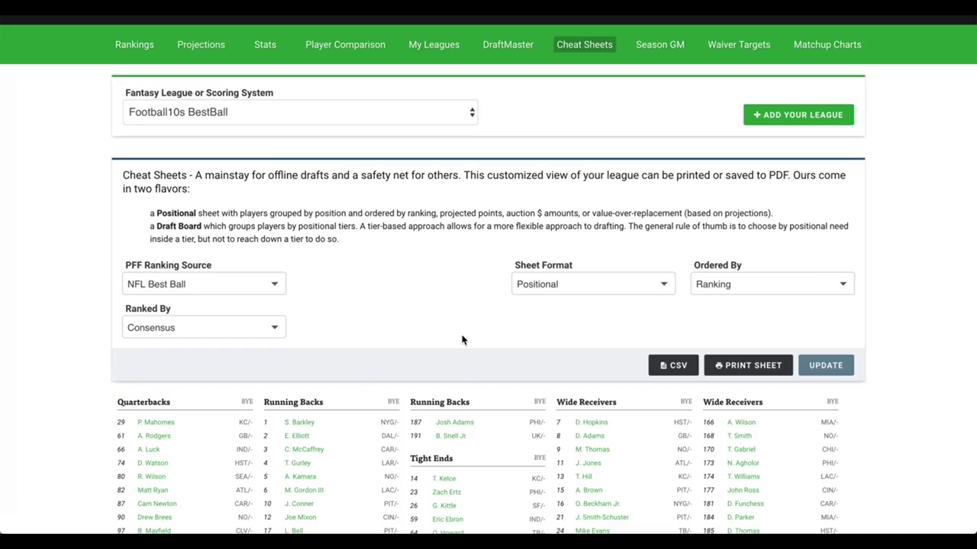
scroll(462, 339, "down", 2)
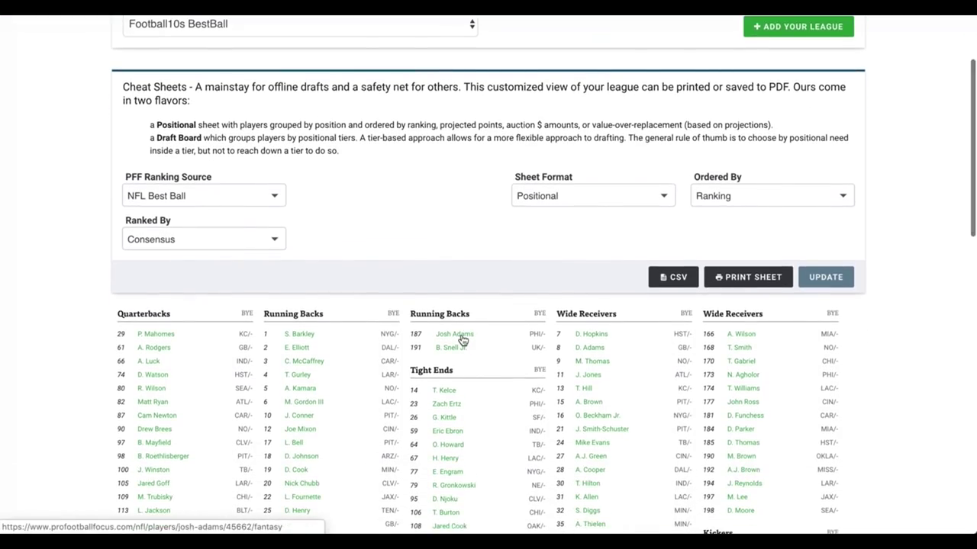
scroll(462, 339, "down", 1)
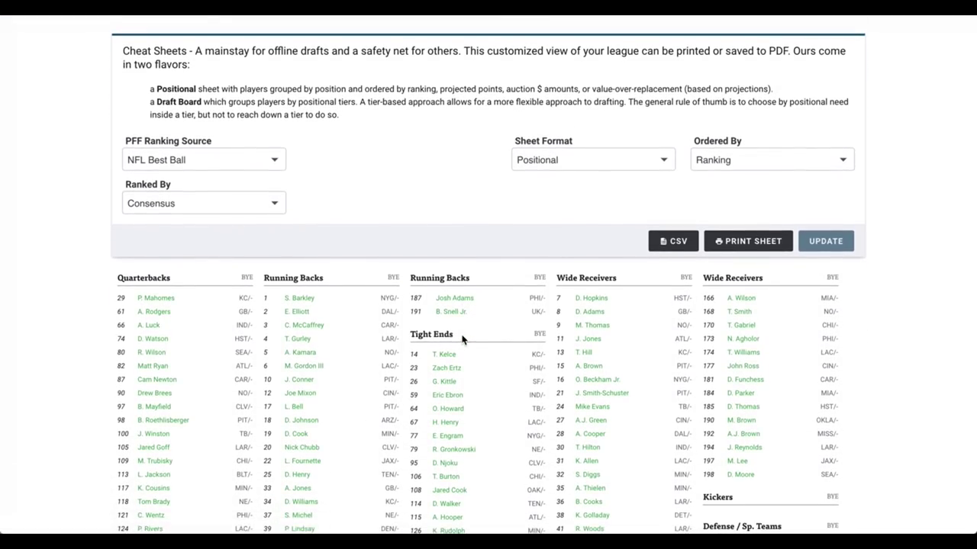
scroll(462, 340, "down", 3)
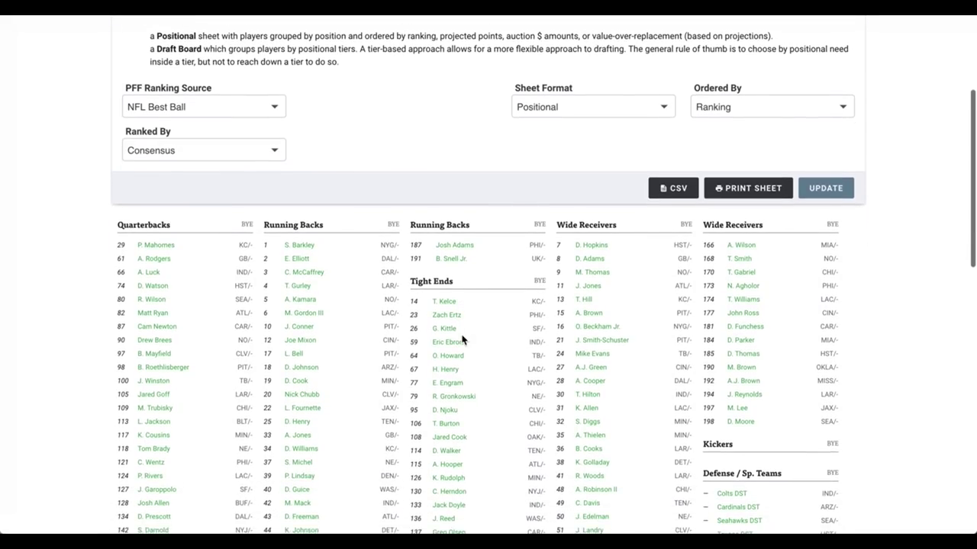
scroll(462, 339, "down", 2)
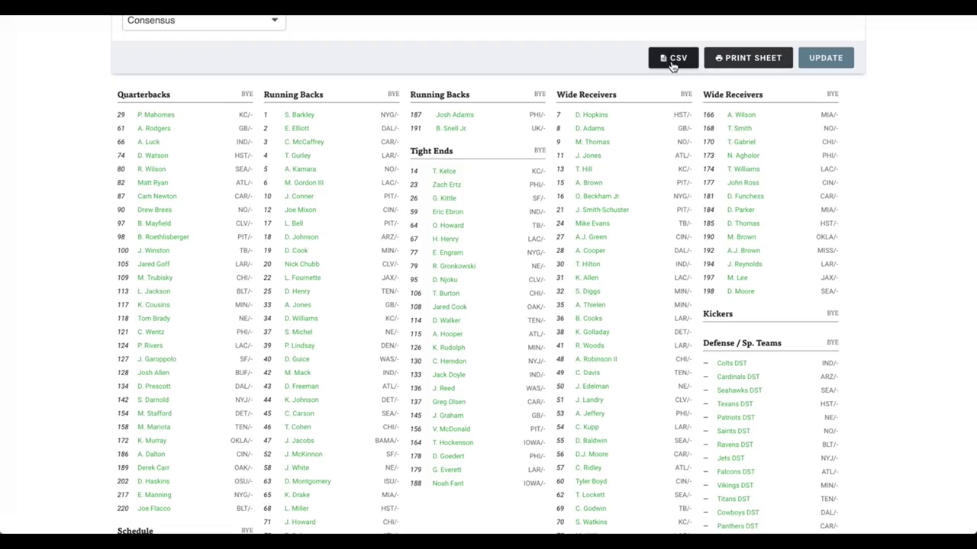
scroll(635, 273, "down", 2)
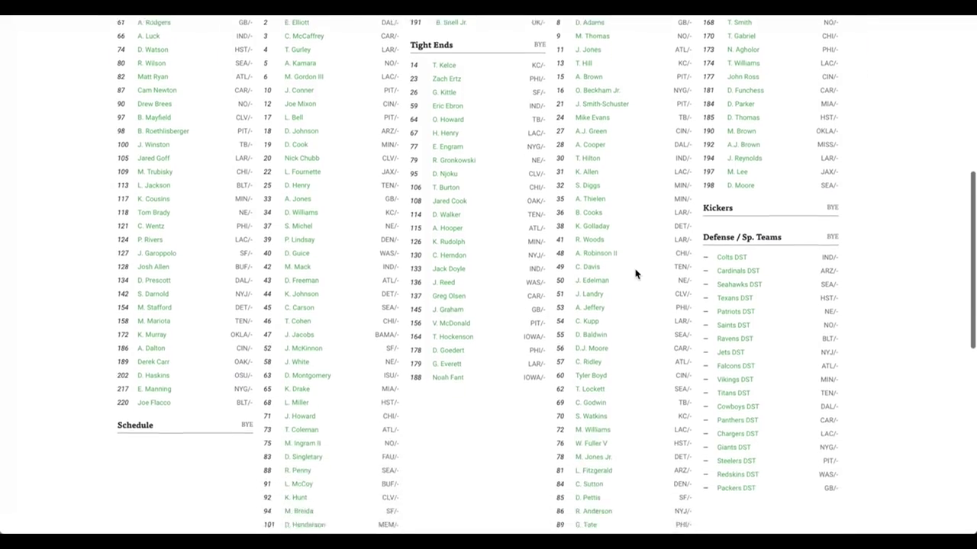
scroll(636, 274, "up", 1)
scroll(636, 273, "up", 5)
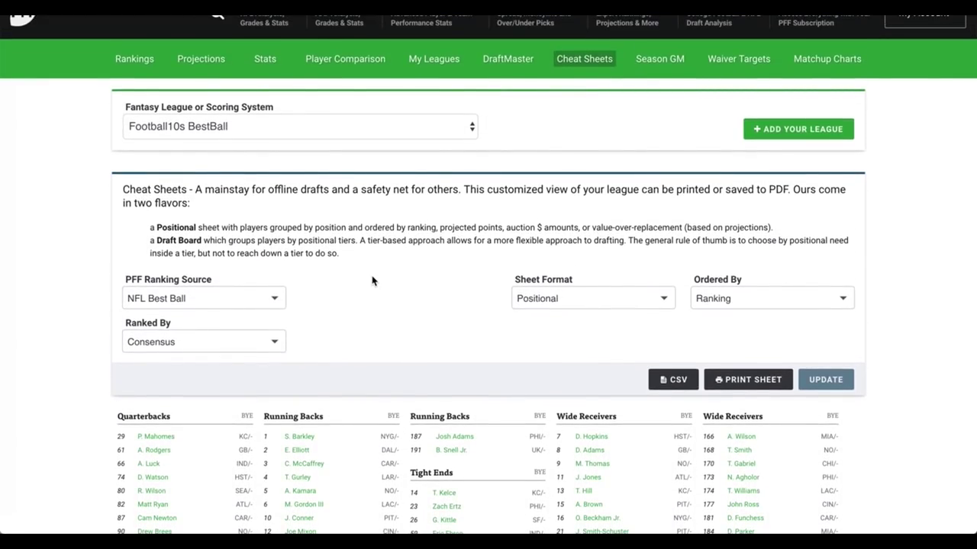
Switch the cheat sheet's format to Draft Board and update the sheet
left_click(603, 308)
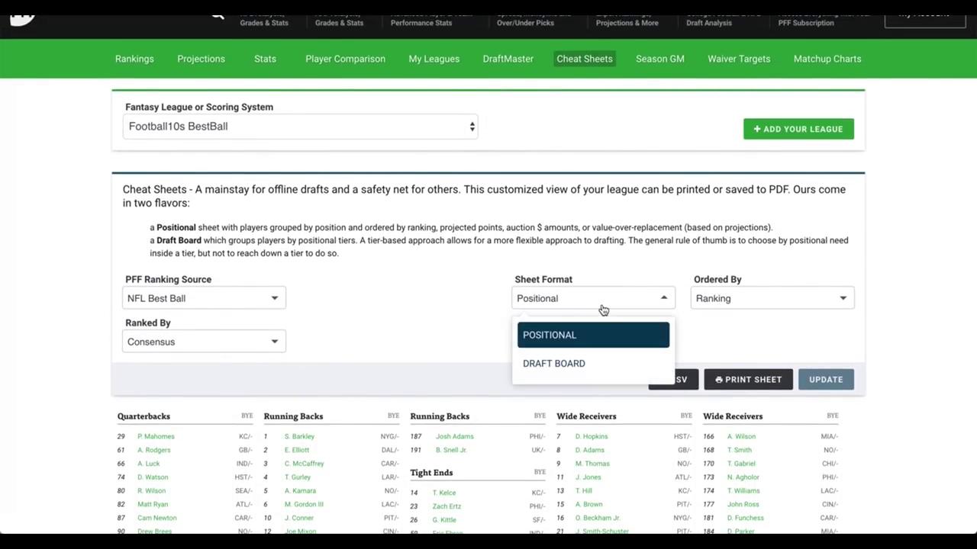
left_click(578, 364)
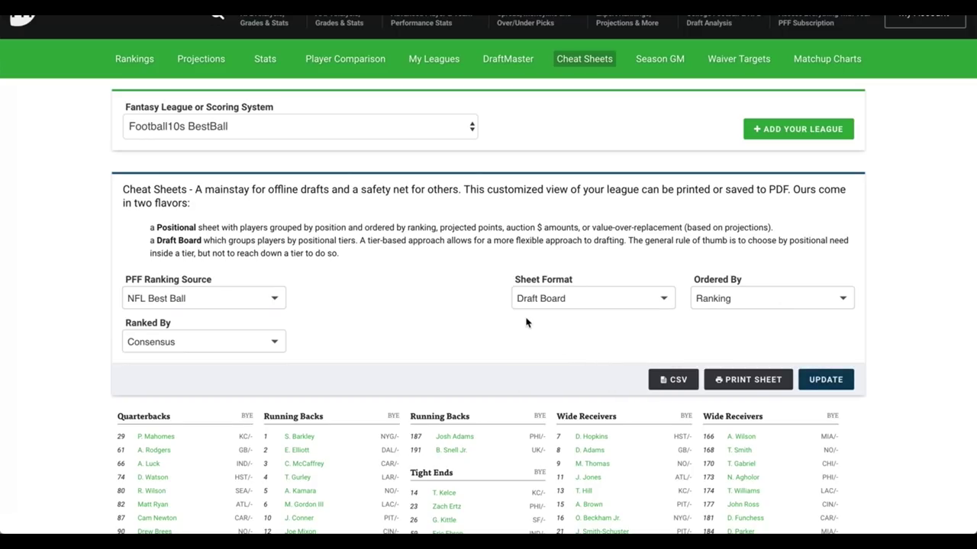
scroll(525, 321, "down", 1)
scroll(525, 321, "down", 1)
left_click(824, 315)
Review the draft board cheat sheet round by round, examining the players grouped by position in each tier
scroll(520, 296, "down", 3)
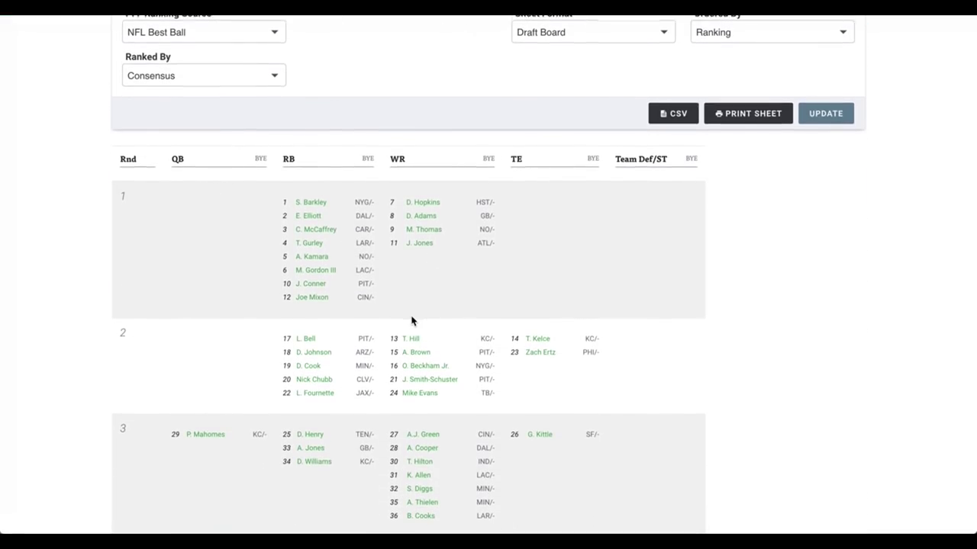
scroll(410, 320, "down", 2)
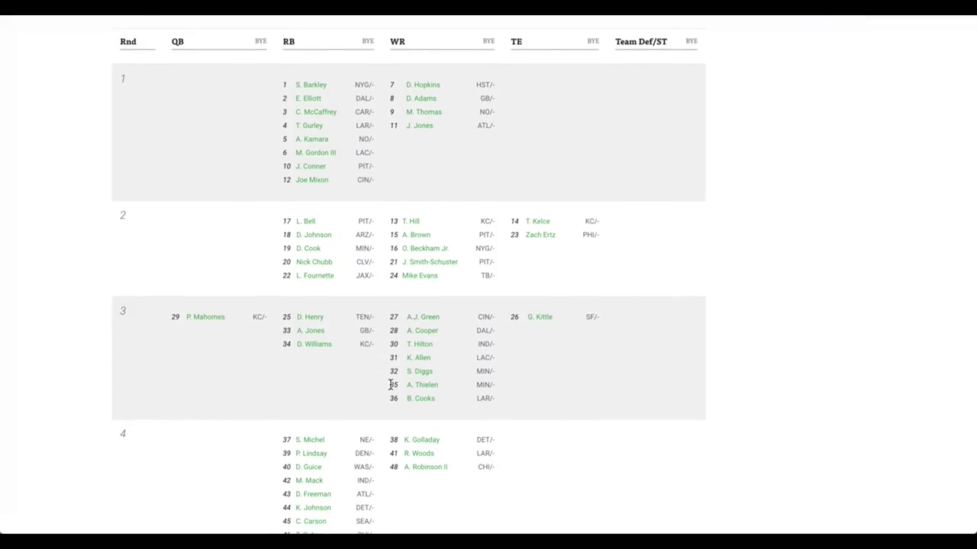
scroll(455, 370, "down", 1)
scroll(455, 370, "down", 12)
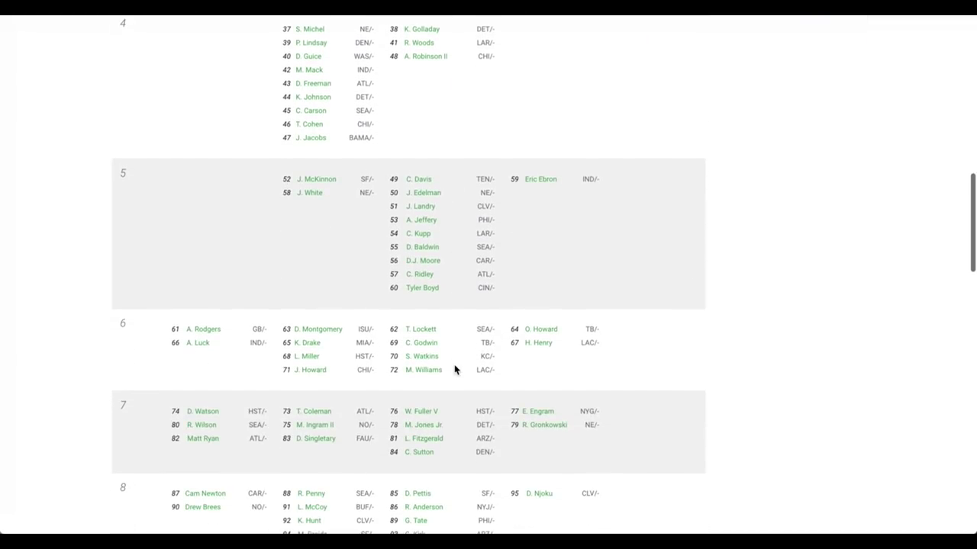
scroll(455, 369, "down", 5)
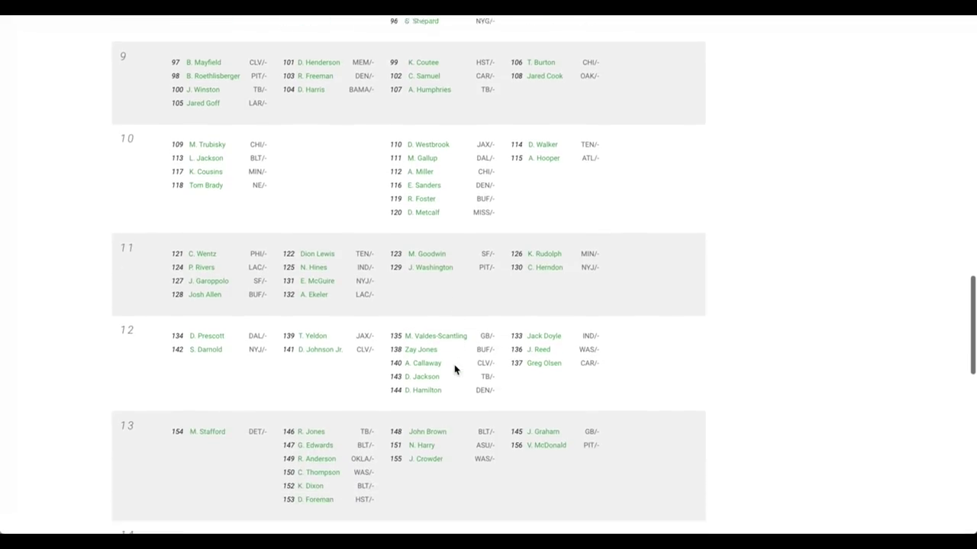
scroll(455, 369, "up", 8)
scroll(455, 370, "up", 12)
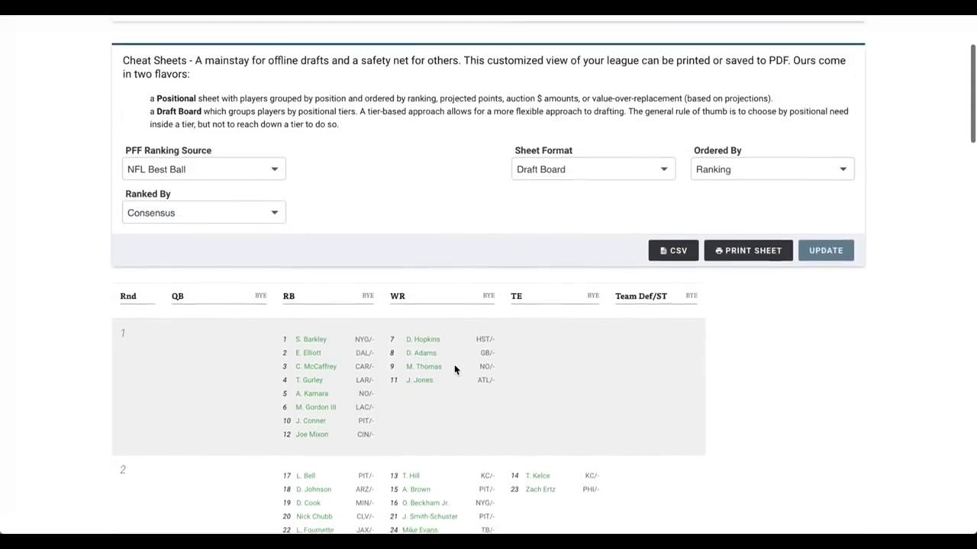